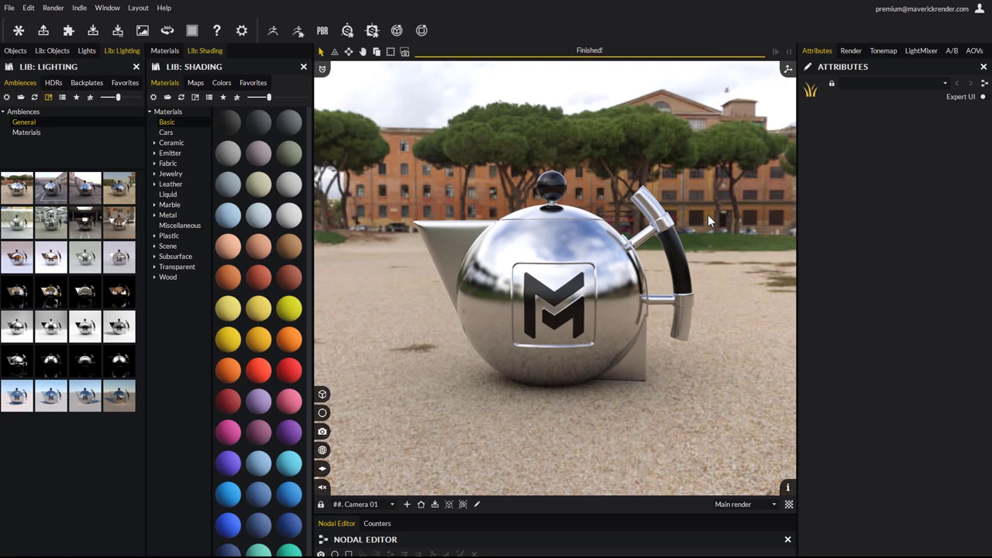
Step: Bring up the Maverick Render YouTube channel and scroll through its Videos list
{"action": "mouse_move", "coordinate": [707, 551]}
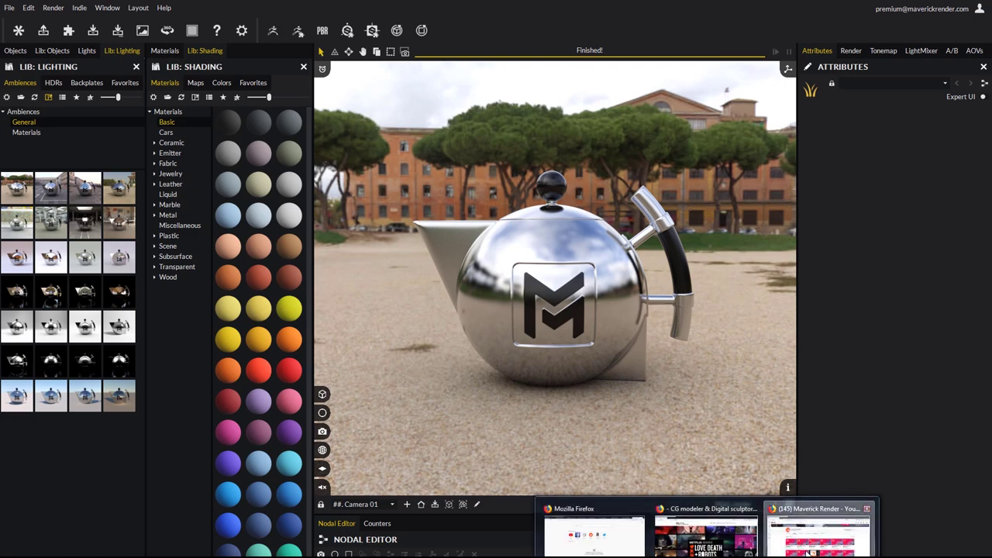
{"action": "left_click", "coordinate": [819, 527]}
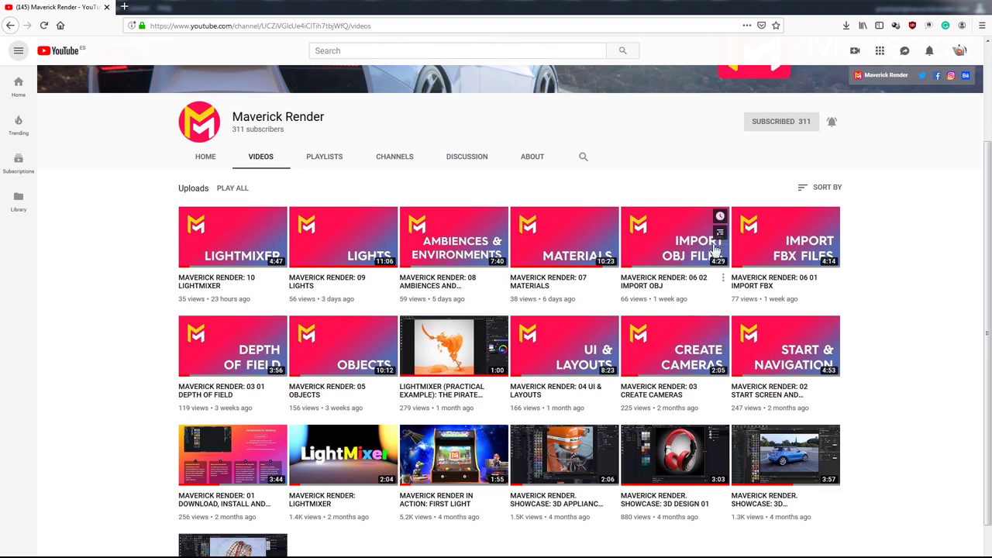
{"action": "scroll", "coordinate": [755, 213], "scroll_direction": "down", "scroll_amount": 1}
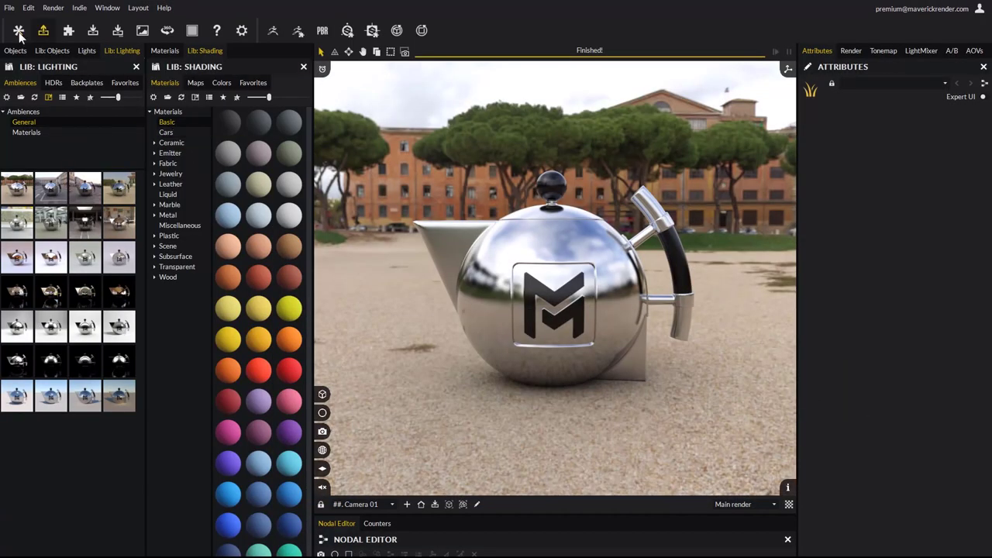
{"action": "left_click", "coordinate": [17, 29]}
{"action": "left_click_drag", "start_coordinate": [544, 140], "coordinate": [560, 138]}
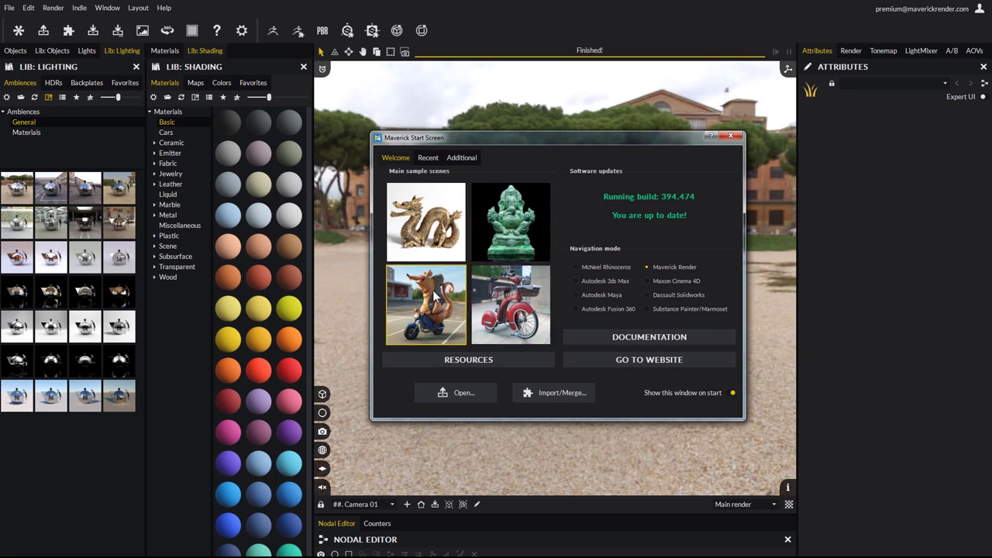
{"action": "left_click_drag", "start_coordinate": [578, 134], "coordinate": [586, 127]}
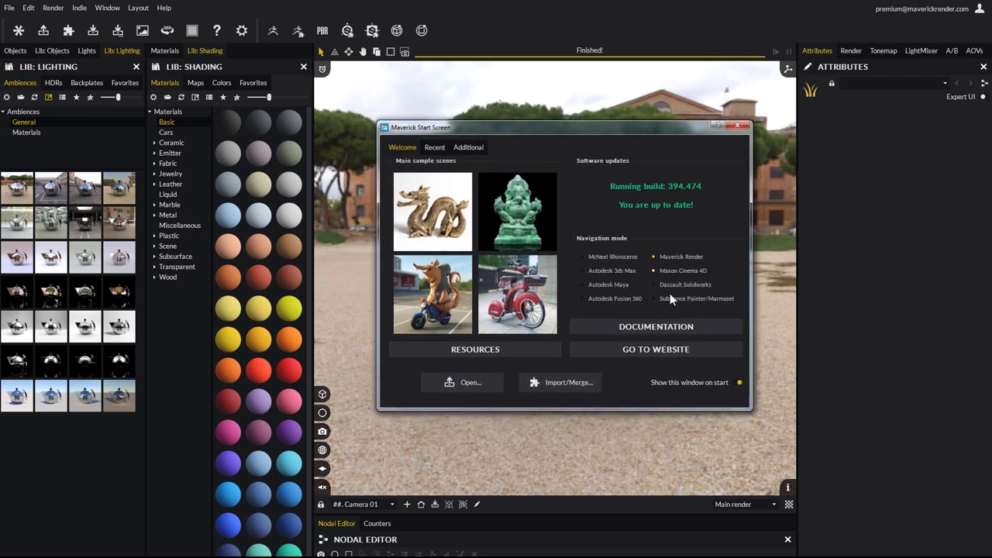
{"action": "left_click", "coordinate": [736, 125]}
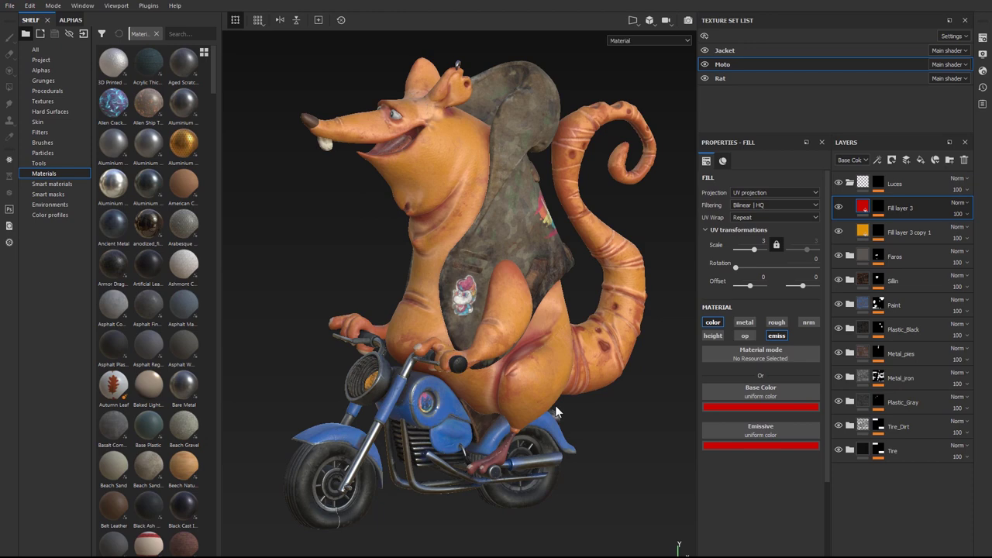
Step: Orbit the textured rat-on-motorbike model slightly in the Substance Painter viewport
{"action": "left_click_drag", "start_coordinate": [456, 350], "coordinate": [458, 337], "text": "alt"}
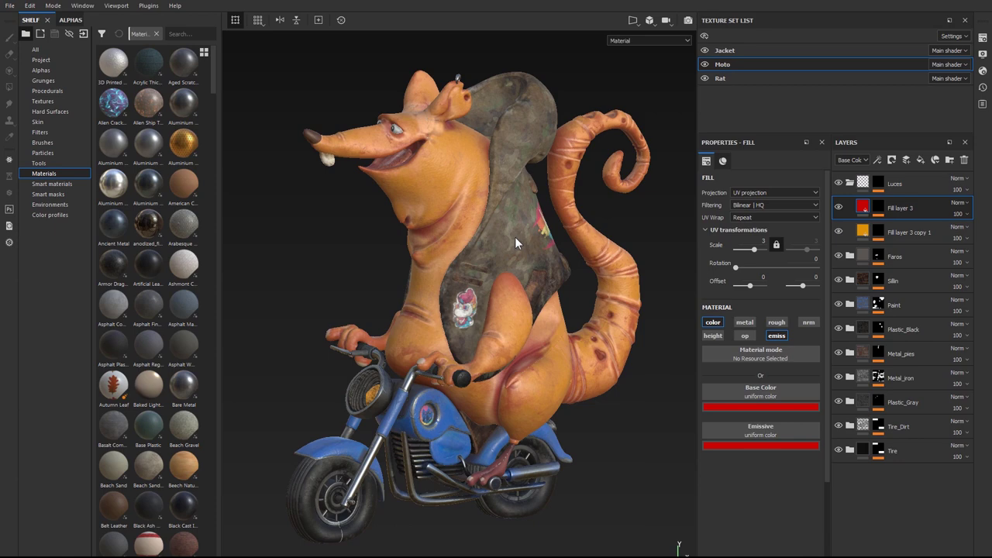
Step: Bring the modeller's portfolio site forward and look through its WORKS page
{"action": "mouse_move", "coordinate": [709, 555]}
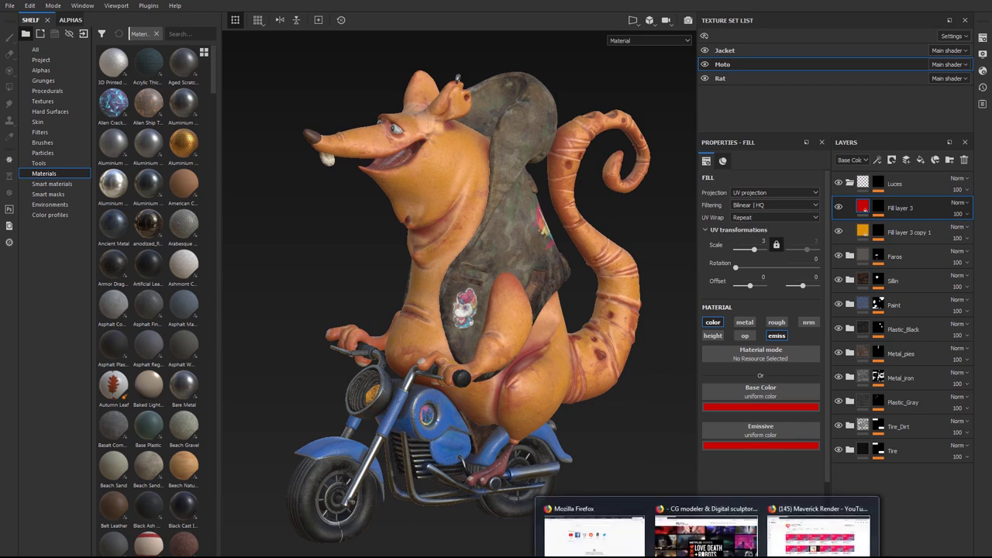
{"action": "left_click", "coordinate": [705, 530]}
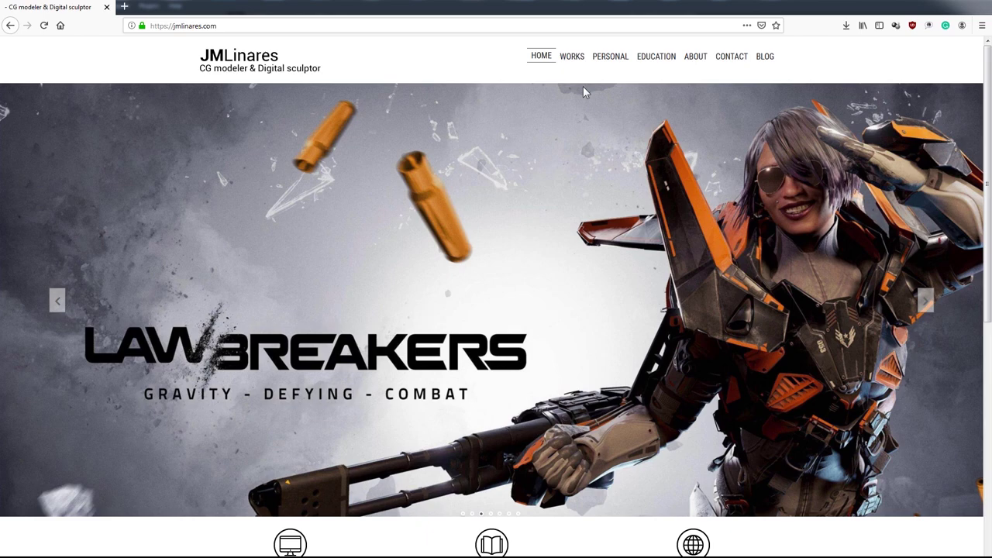
{"action": "left_click", "coordinate": [571, 58]}
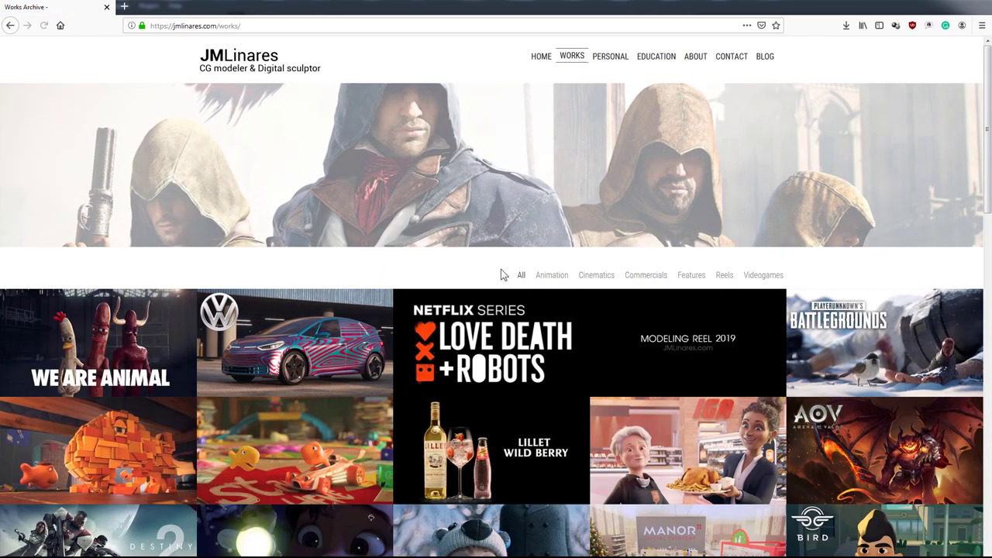
{"action": "scroll", "coordinate": [498, 279], "scroll_direction": "down", "scroll_amount": 3}
{"action": "scroll", "coordinate": [592, 97], "scroll_direction": "up", "scroll_amount": 2}
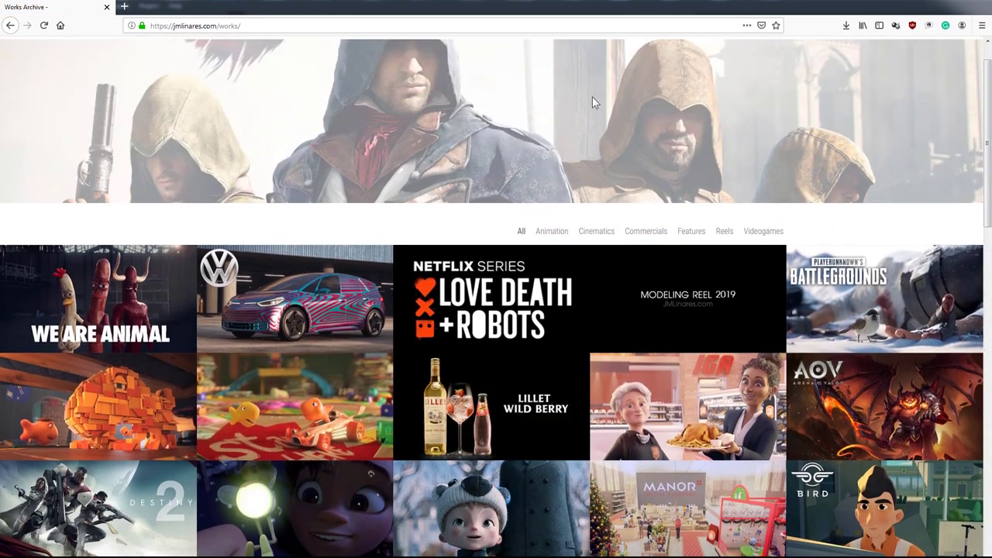
{"action": "scroll", "coordinate": [605, 160], "scroll_direction": "up", "scroll_amount": 1}
Step: Open the Ratbike project under PERSONAL and scroll through its concept sketch and sculpt
{"action": "left_click", "coordinate": [609, 56]}
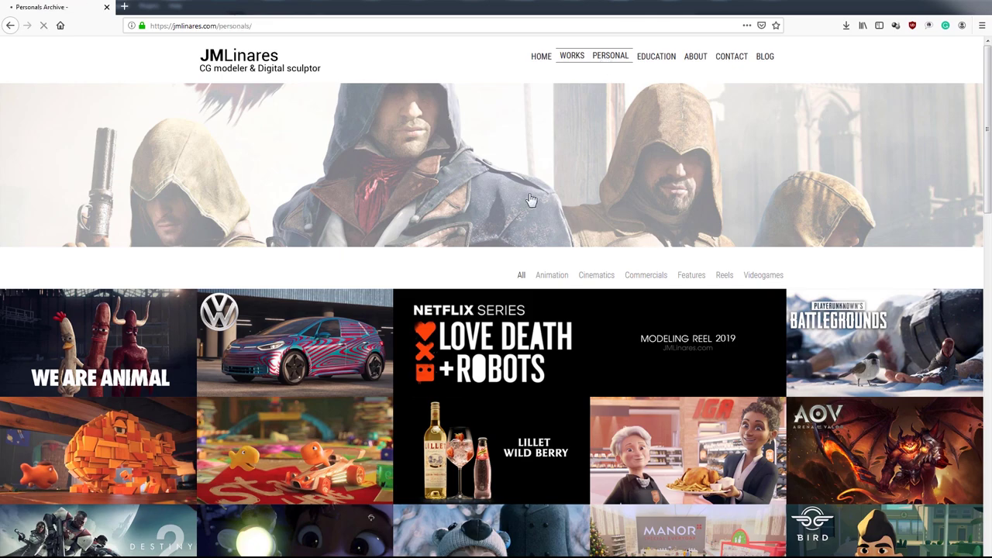
{"action": "scroll", "coordinate": [525, 206], "scroll_direction": "down", "scroll_amount": 3}
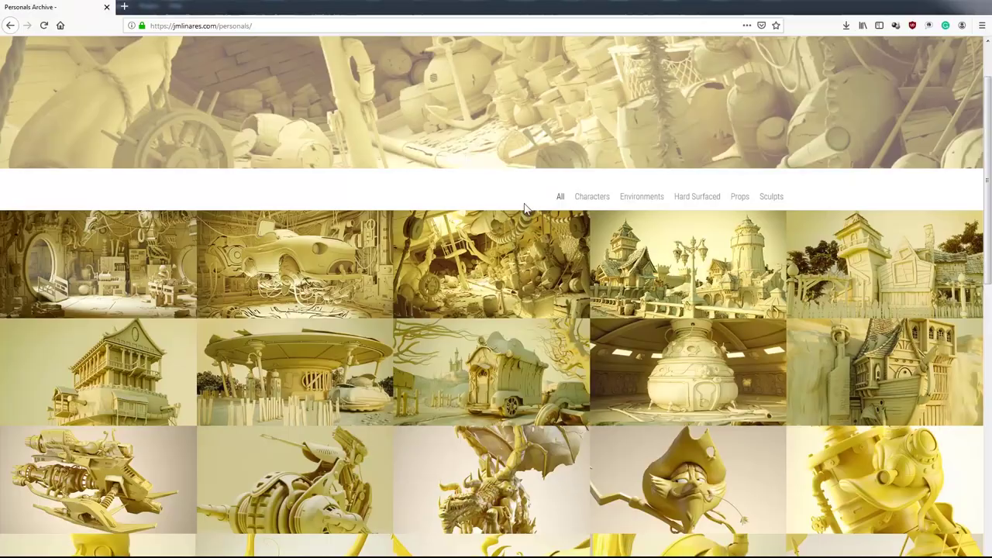
{"action": "scroll", "coordinate": [524, 213], "scroll_direction": "down", "scroll_amount": 6}
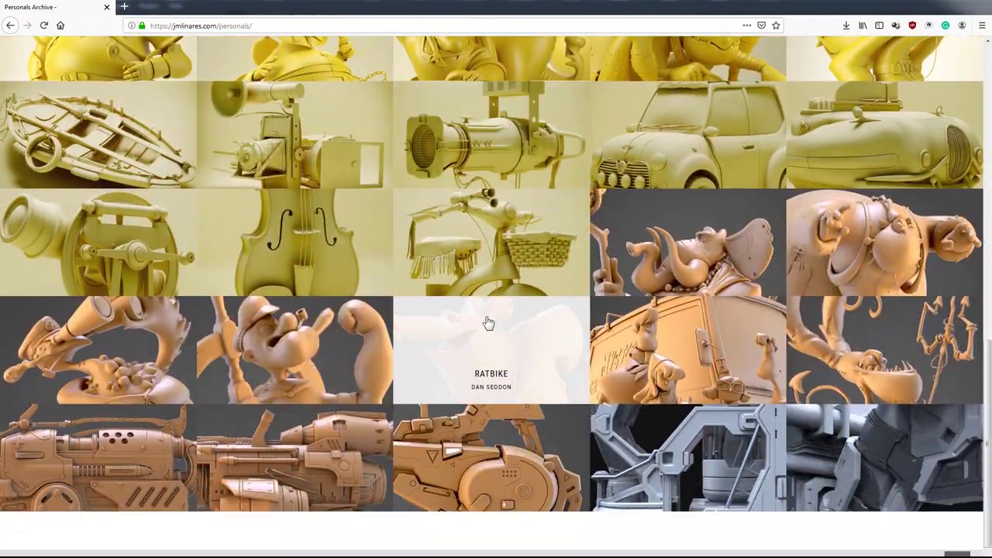
{"action": "left_click", "coordinate": [489, 323]}
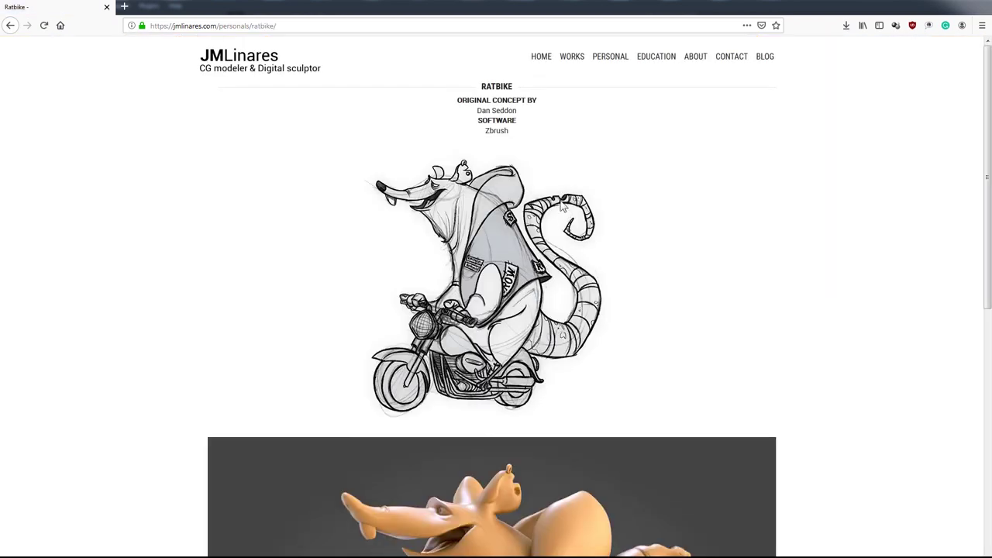
{"action": "left_click_drag", "start_coordinate": [475, 110], "coordinate": [537, 116]}
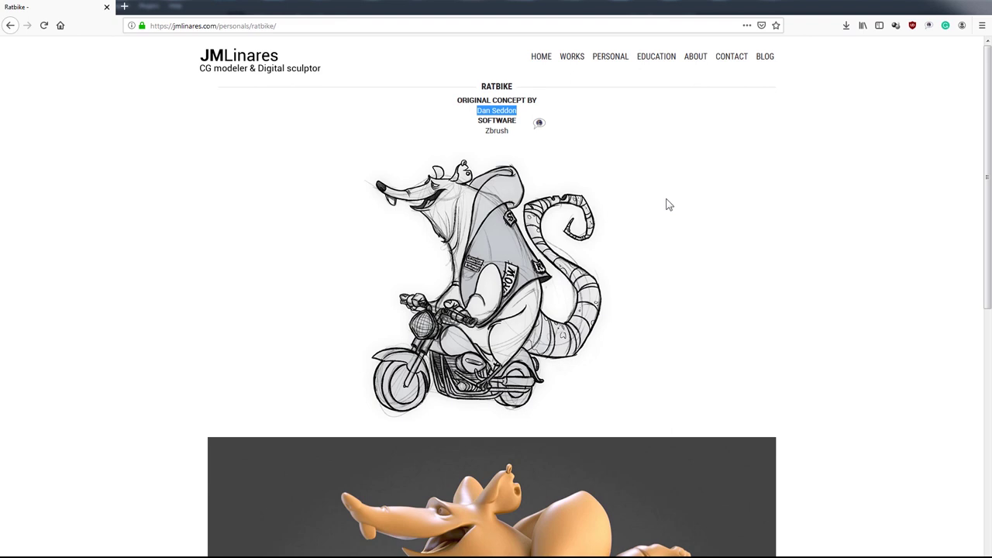
{"action": "scroll", "coordinate": [664, 205], "scroll_direction": "down", "scroll_amount": 5}
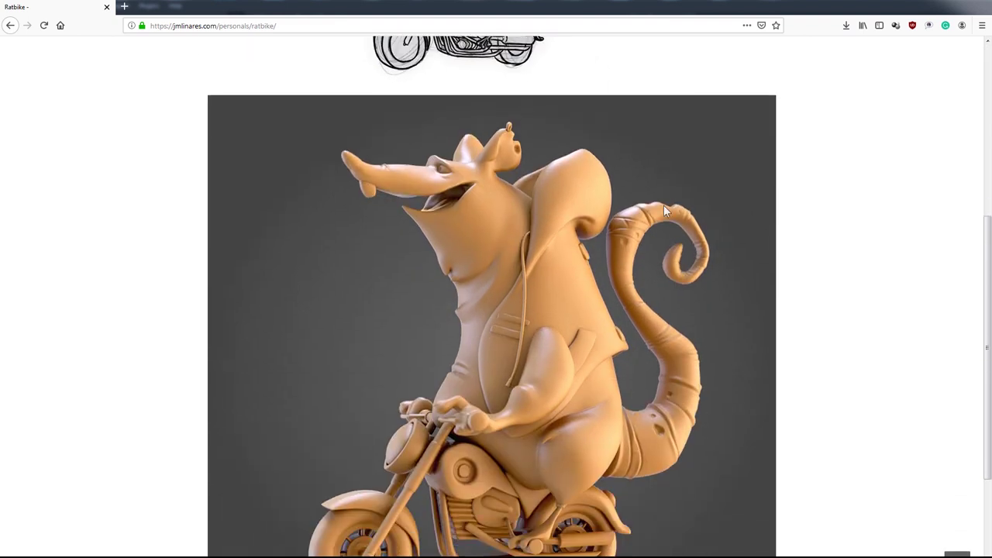
{"action": "scroll", "coordinate": [663, 204], "scroll_direction": "down", "scroll_amount": 2}
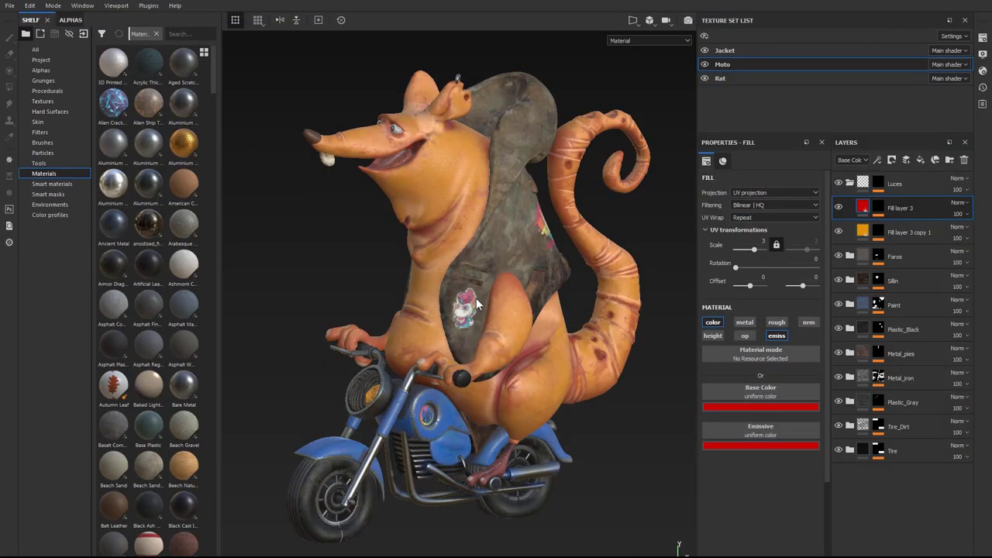
Step: Orbit the rat-biker model and rotate the environment light to brighten it
{"action": "left_click_drag", "start_coordinate": [476, 304], "coordinate": [459, 313], "text": "alt"}
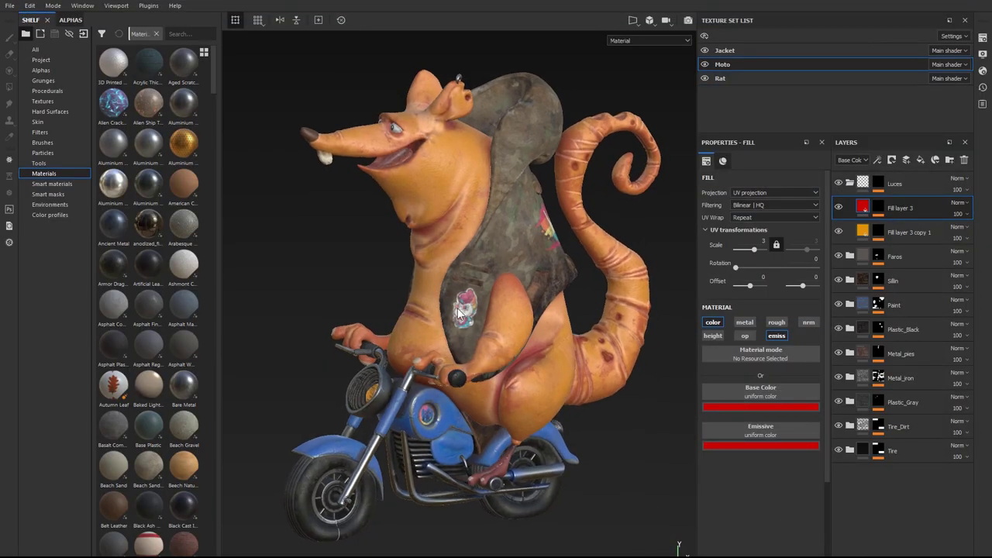
{"action": "mouse_move", "coordinate": [461, 311]}
{"action": "left_mouse_down", "text": "alt"}
{"action": "mouse_move", "coordinate": [622, 310]}
{"action": "mouse_move", "coordinate": [465, 322]}
{"action": "mouse_move", "coordinate": [479, 310]}
{"action": "left_mouse_up", "text": "alt"}
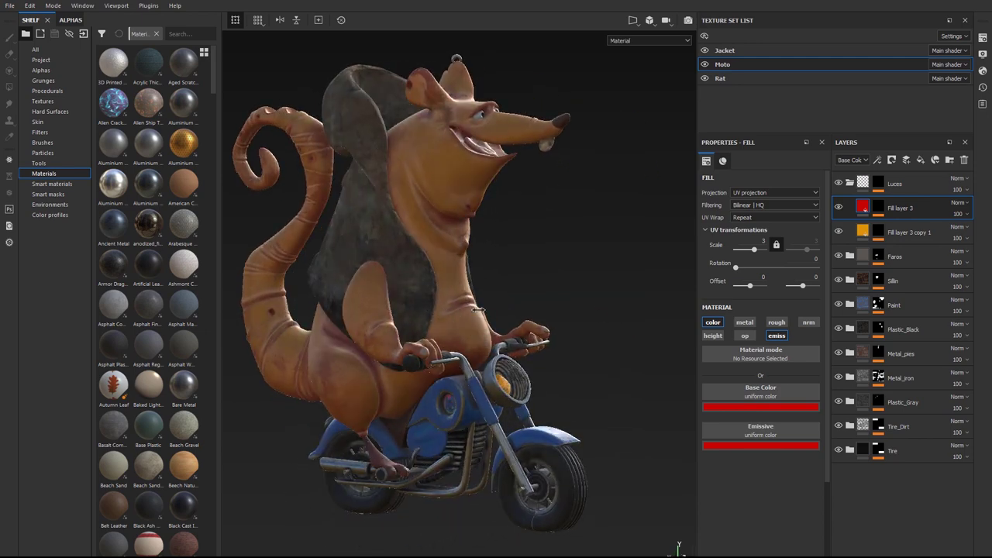
{"action": "right_click_drag", "start_coordinate": [478, 310], "coordinate": [540, 324], "text": "shift"}
{"action": "left_click_drag", "start_coordinate": [575, 329], "coordinate": [450, 300], "text": "alt"}
{"action": "mouse_move", "coordinate": [450, 300]}
{"action": "right_mouse_down", "text": "shift"}
{"action": "mouse_move", "coordinate": [509, 301]}
{"action": "mouse_move", "coordinate": [496, 304]}
{"action": "right_mouse_up", "text": "shift"}
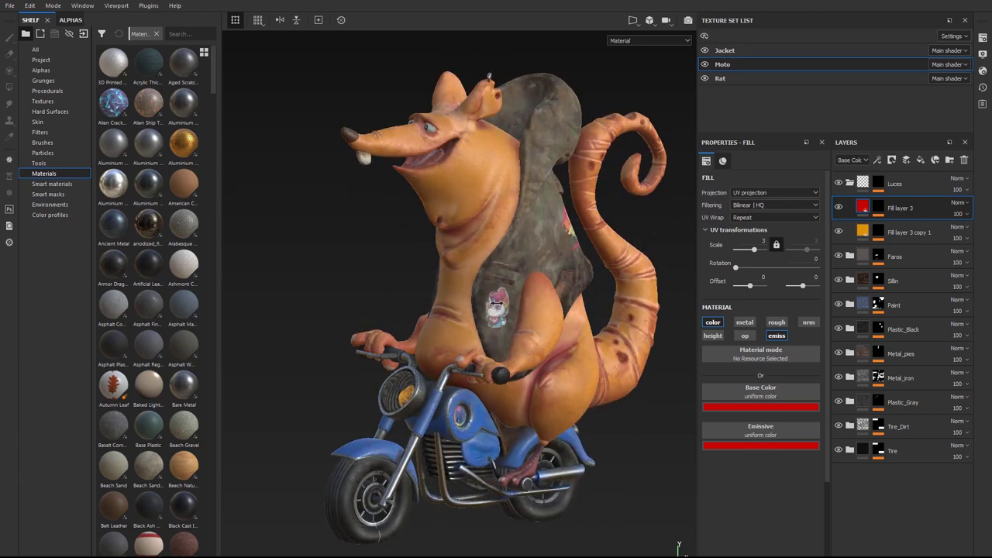
{"action": "left_click_drag", "start_coordinate": [495, 304], "coordinate": [475, 308], "text": "alt"}
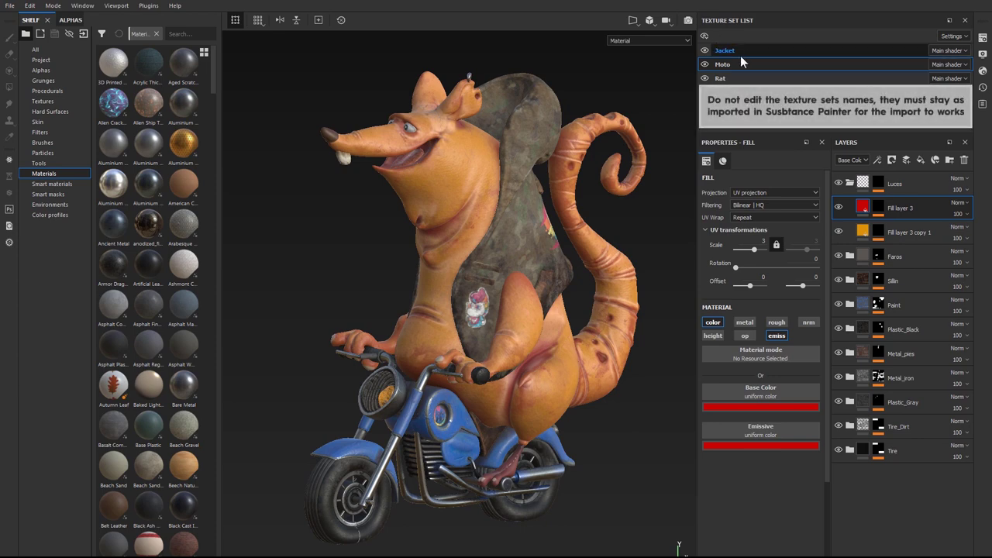
Step: Hide and re-show the Jacket, Moto and Rat texture sets one by one
{"action": "left_click", "coordinate": [704, 49]}
{"action": "left_click", "coordinate": [703, 49]}
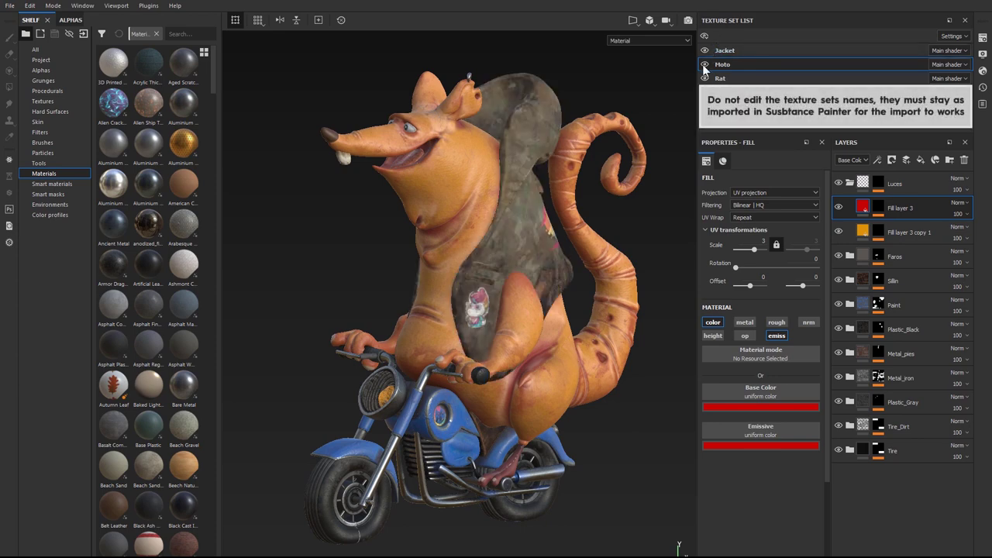
{"action": "left_click", "coordinate": [703, 64]}
{"action": "left_click", "coordinate": [703, 65]}
{"action": "left_click", "coordinate": [703, 79]}
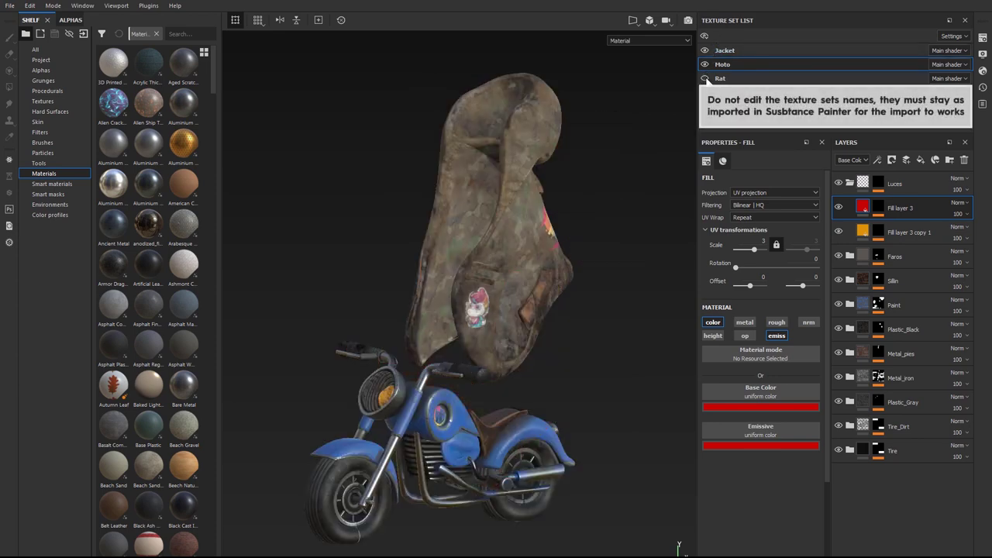
{"action": "left_click", "coordinate": [703, 78]}
{"action": "left_click_drag", "start_coordinate": [468, 314], "coordinate": [433, 223], "text": "alt"}
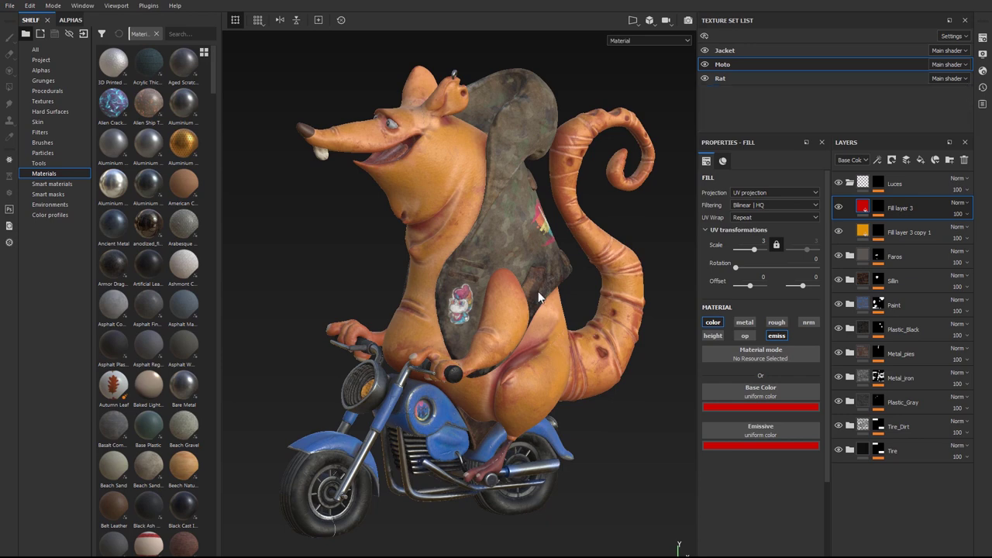
Step: Start a texture export with 01_Substance_Painter as the destination folder
{"action": "left_click", "coordinate": [10, 5]}
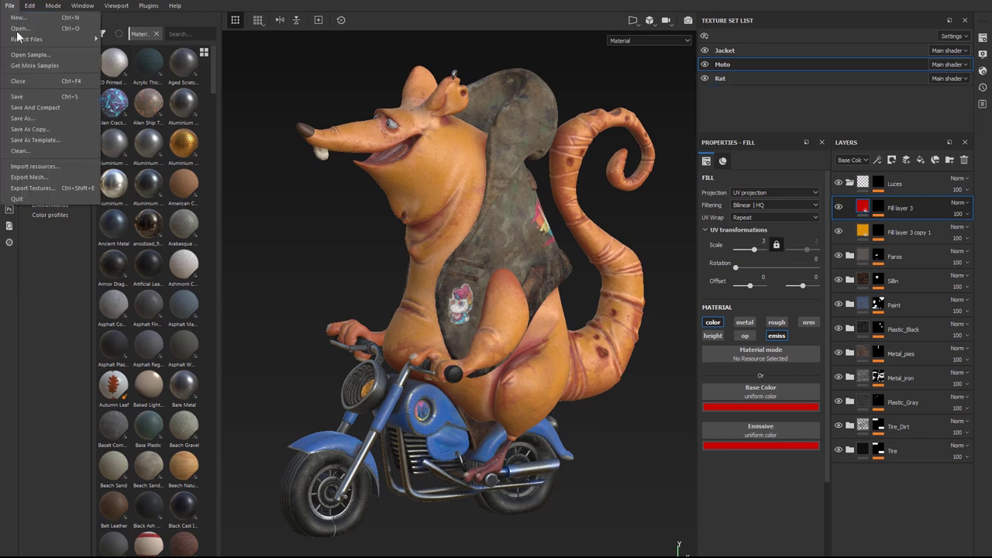
{"action": "left_click", "coordinate": [43, 189]}
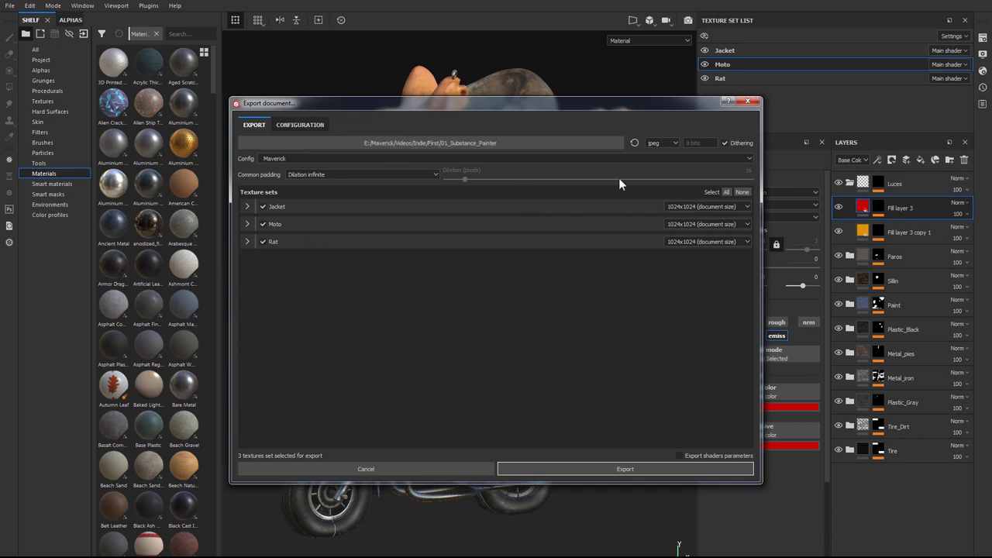
{"action": "left_click", "coordinate": [468, 142]}
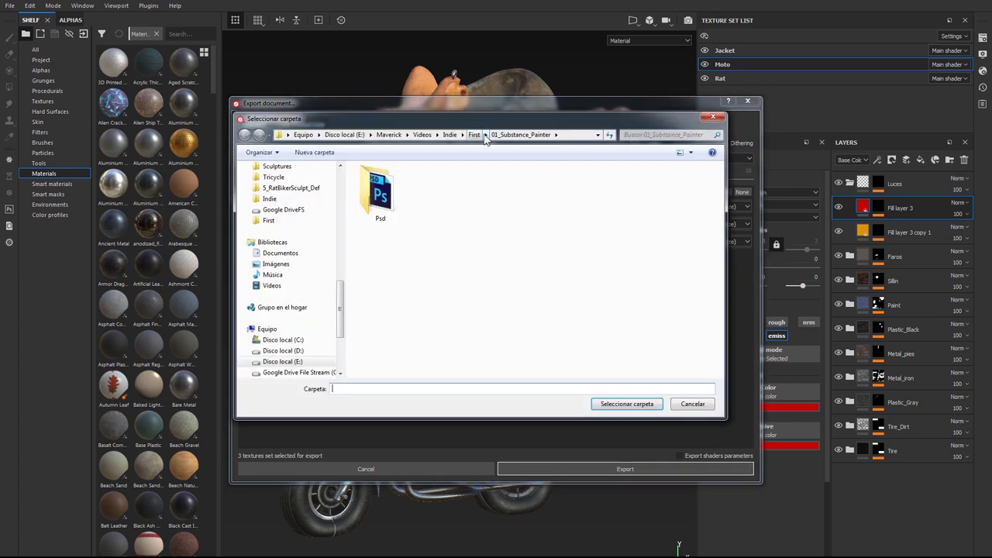
{"action": "left_click", "coordinate": [268, 220]}
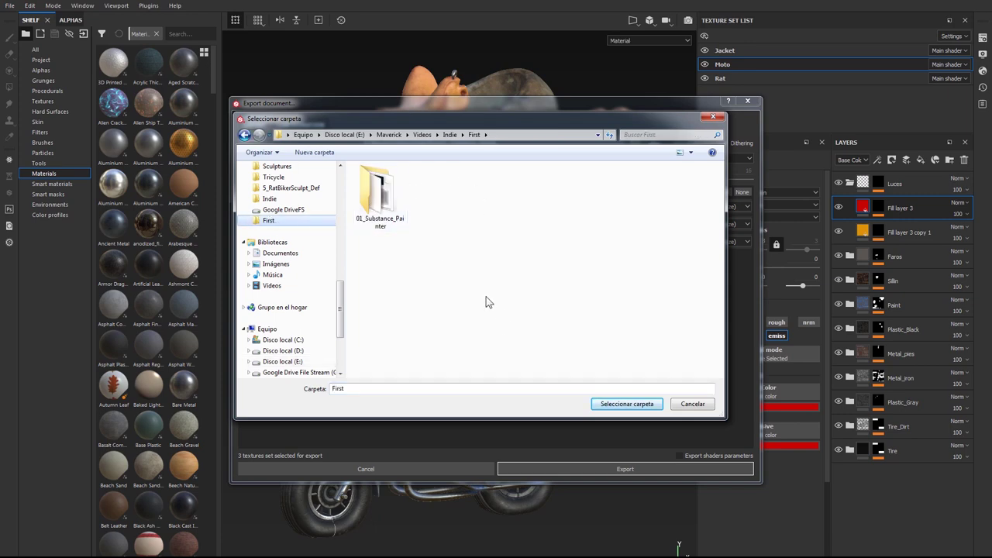
{"action": "left_click", "coordinate": [389, 201]}
{"action": "left_click", "coordinate": [612, 403]}
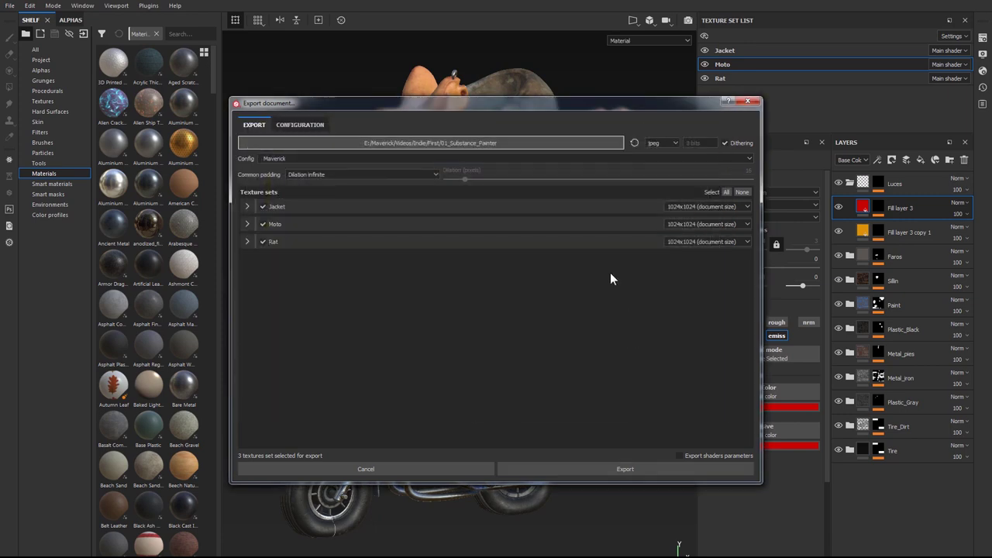
Step: Compare the Maverick Advanced preset, keep Maverick, and export all three texture sets
{"action": "left_click", "coordinate": [297, 158]}
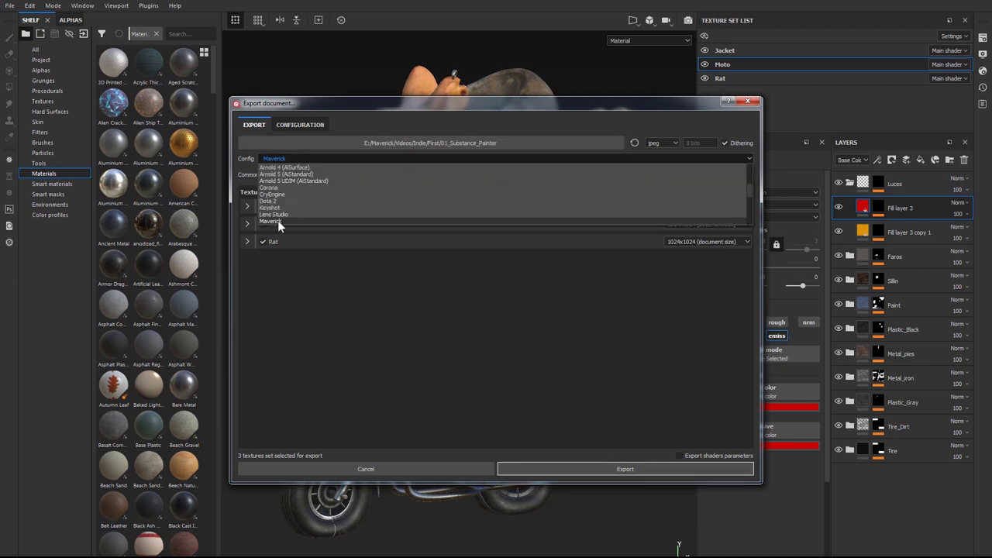
{"action": "left_click", "coordinate": [277, 220]}
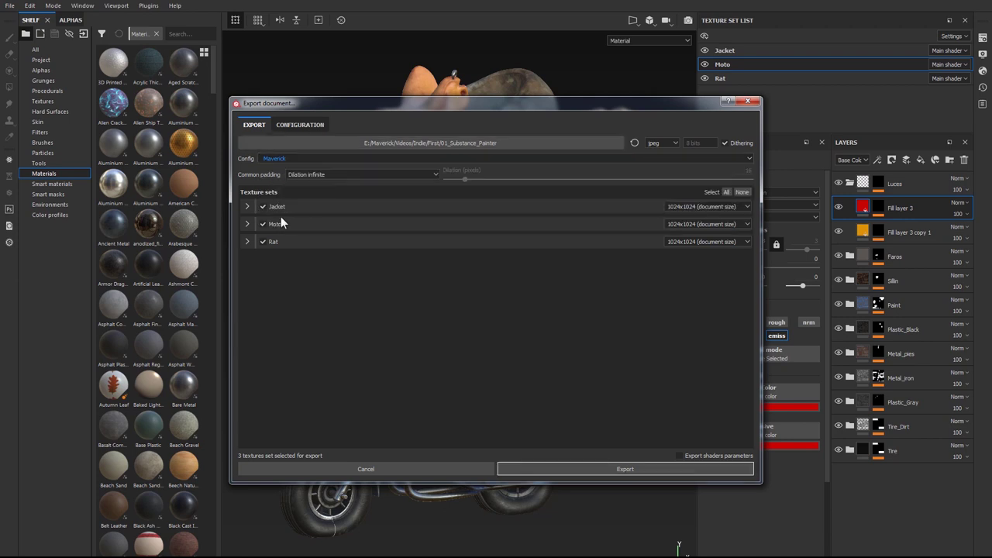
{"action": "left_click", "coordinate": [246, 241]}
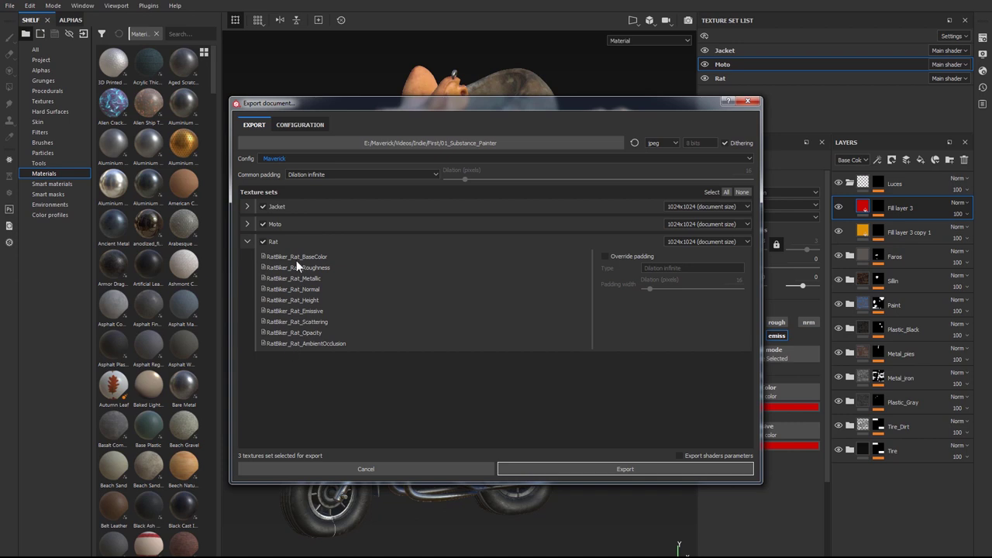
{"action": "left_click", "coordinate": [286, 158]}
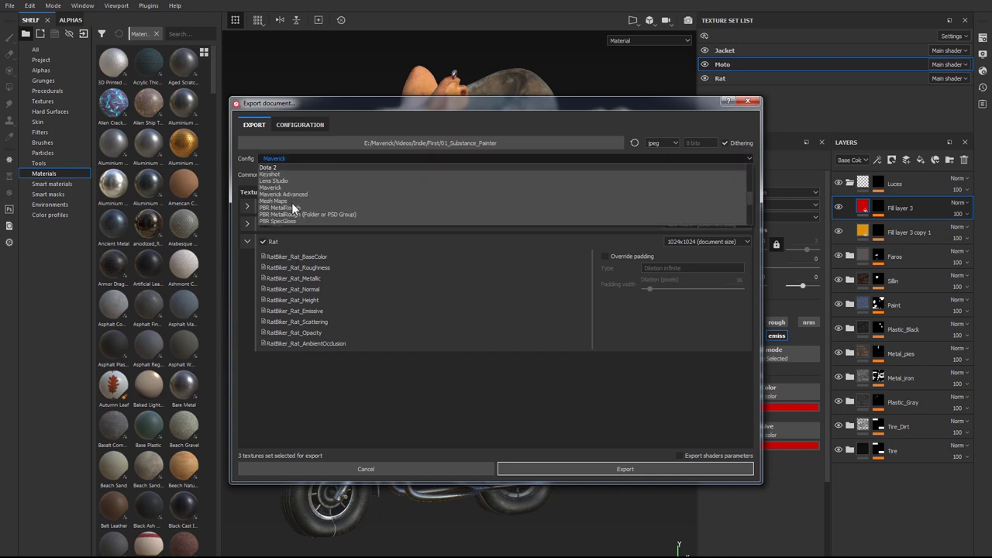
{"action": "left_click", "coordinate": [300, 193]}
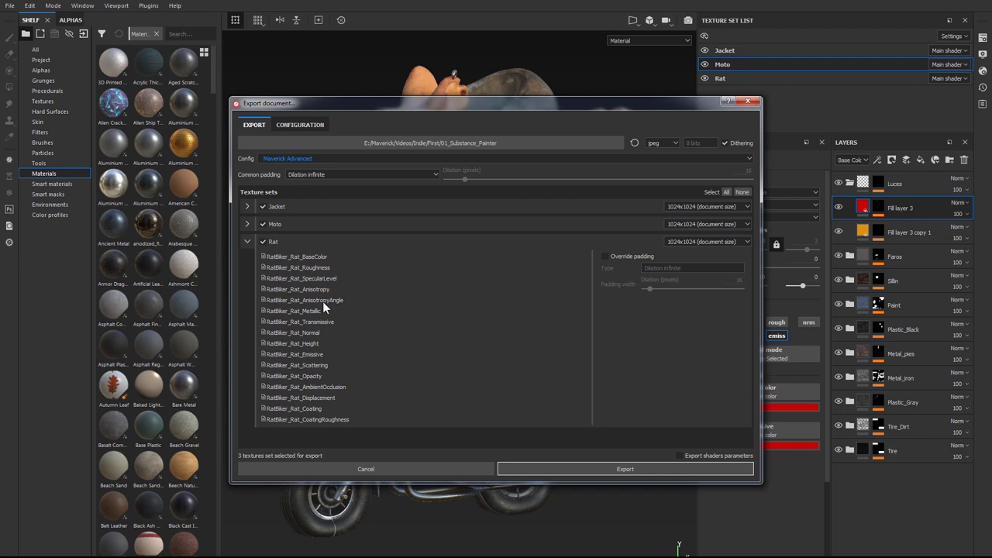
{"action": "left_click", "coordinate": [248, 241]}
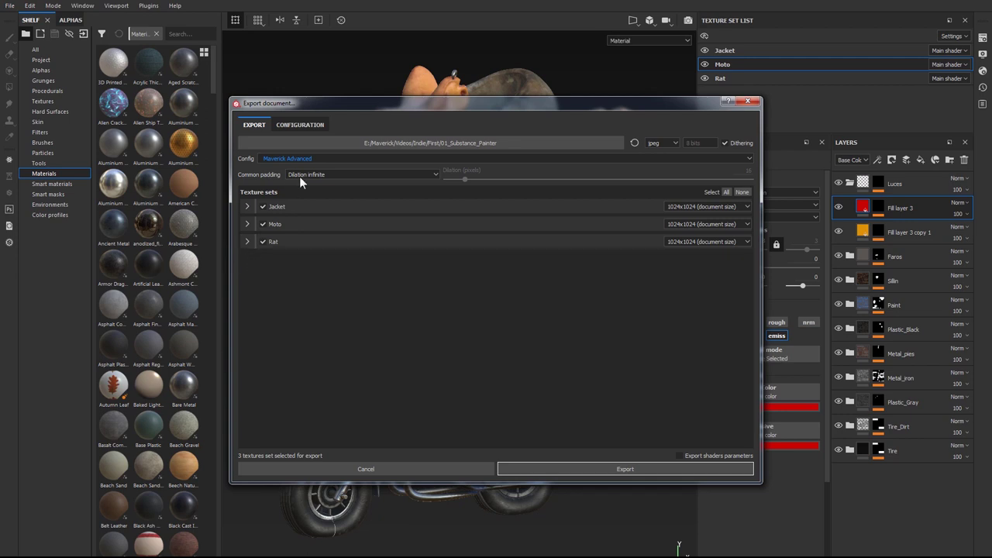
{"action": "left_click", "coordinate": [299, 158]}
{"action": "left_click", "coordinate": [282, 187]}
{"action": "left_click", "coordinate": [620, 467]}
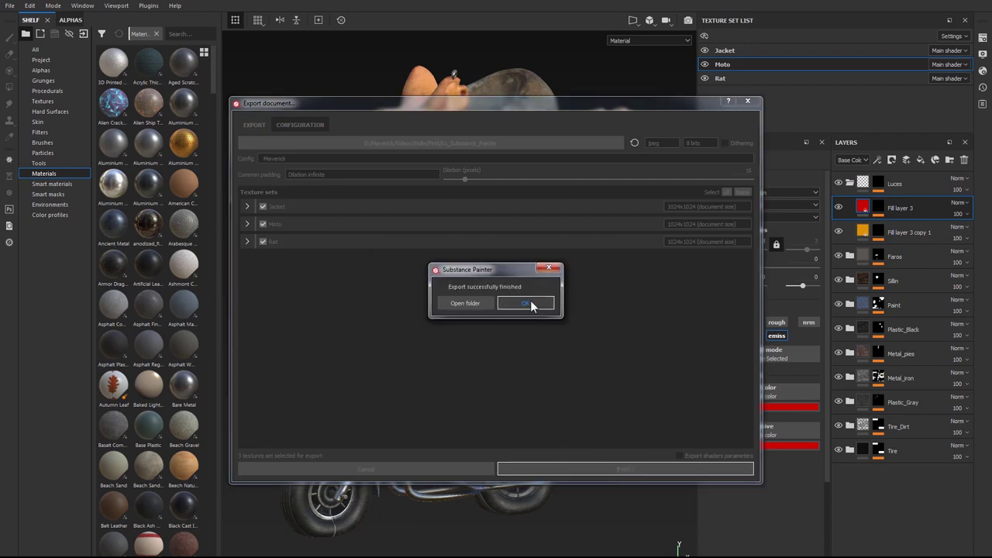
{"action": "left_click", "coordinate": [529, 303]}
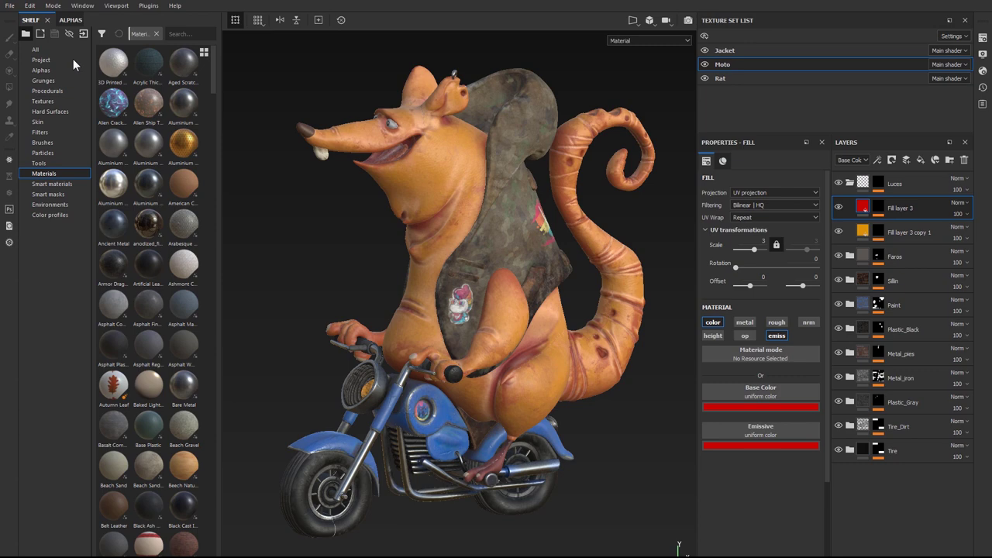
Step: Export the mesh over Ratbiker.obj in 01_Substance_Painter, confirming the overwrite
{"action": "left_click", "coordinate": [10, 8]}
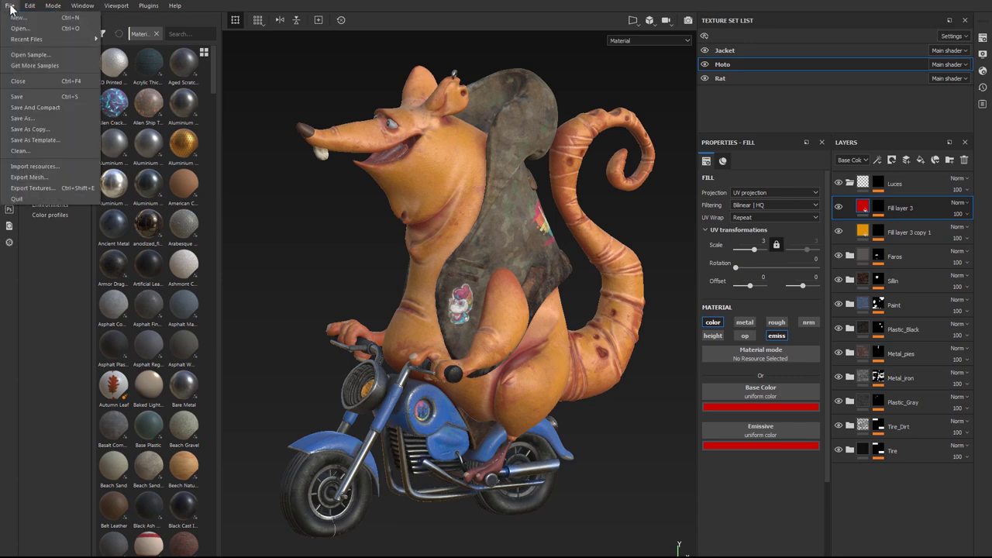
{"action": "left_click", "coordinate": [33, 175]}
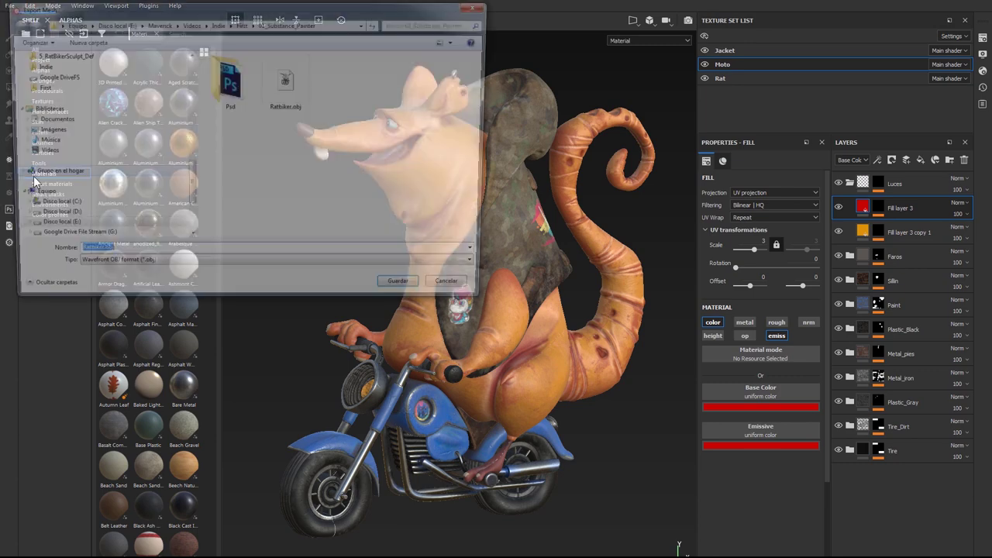
{"action": "double_click", "coordinate": [288, 82]}
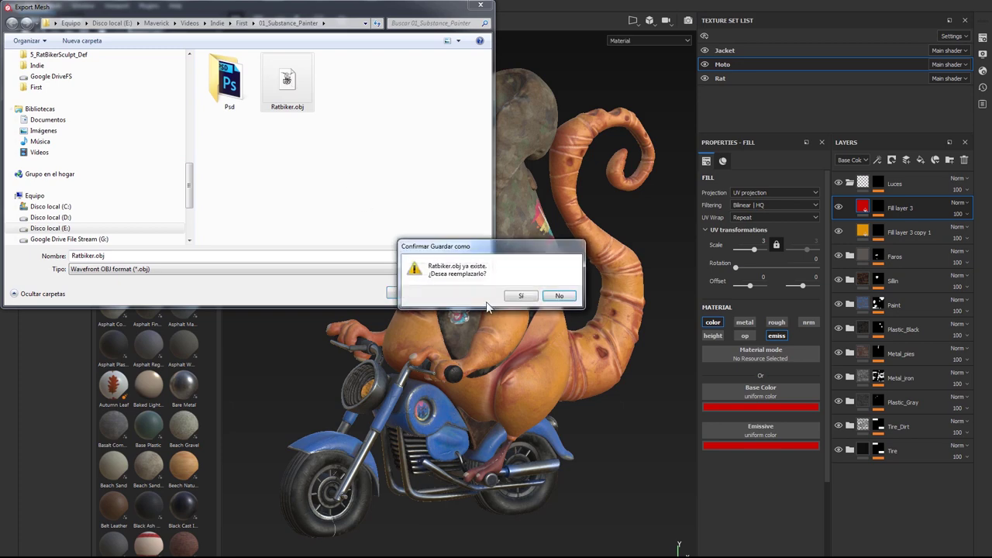
{"action": "left_click", "coordinate": [519, 294]}
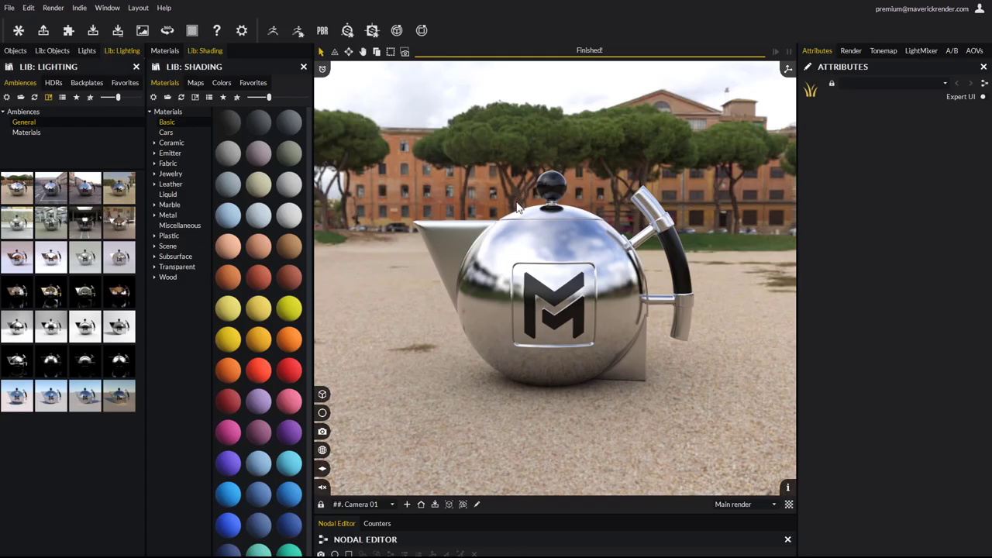
Step: Import Ratbiker.obj from the 01_Substance_Painter folder into Maverick Indie
{"action": "left_click", "coordinate": [347, 31]}
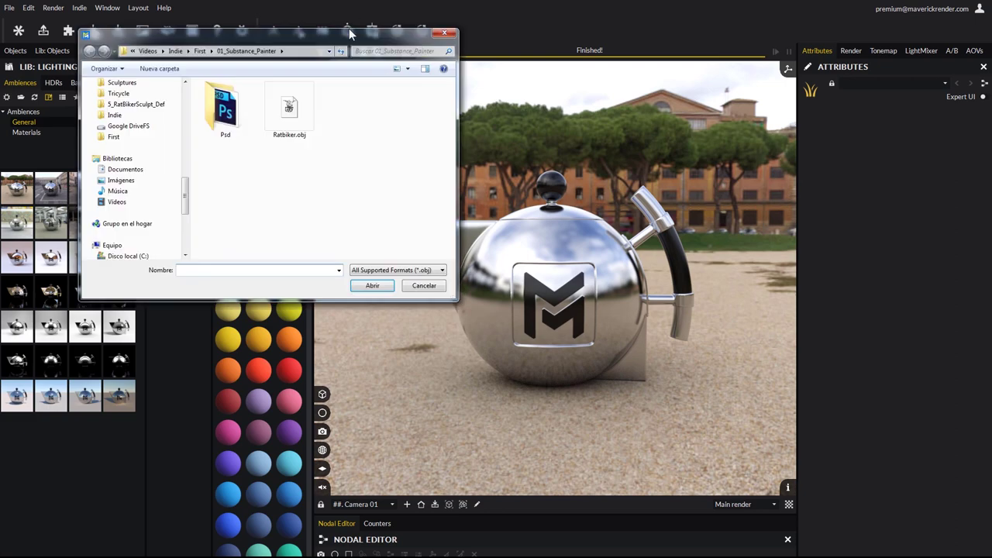
{"action": "left_click", "coordinate": [289, 112]}
{"action": "double_click", "coordinate": [289, 112]}
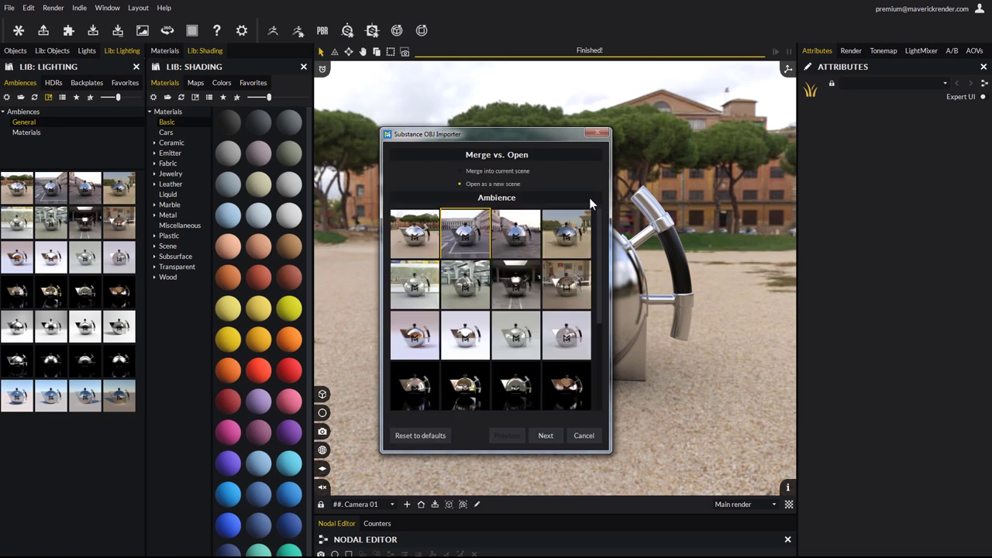
Step: Pick the first ambience and keep the model's original vertical axis in the importer
{"action": "left_click_drag", "start_coordinate": [503, 132], "coordinate": [506, 118]}
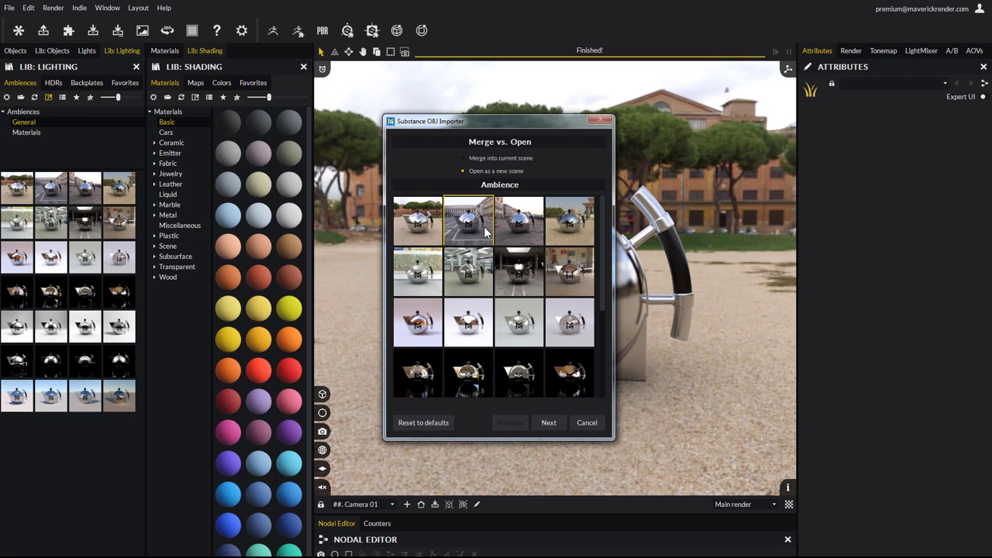
{"action": "left_click", "coordinate": [411, 223]}
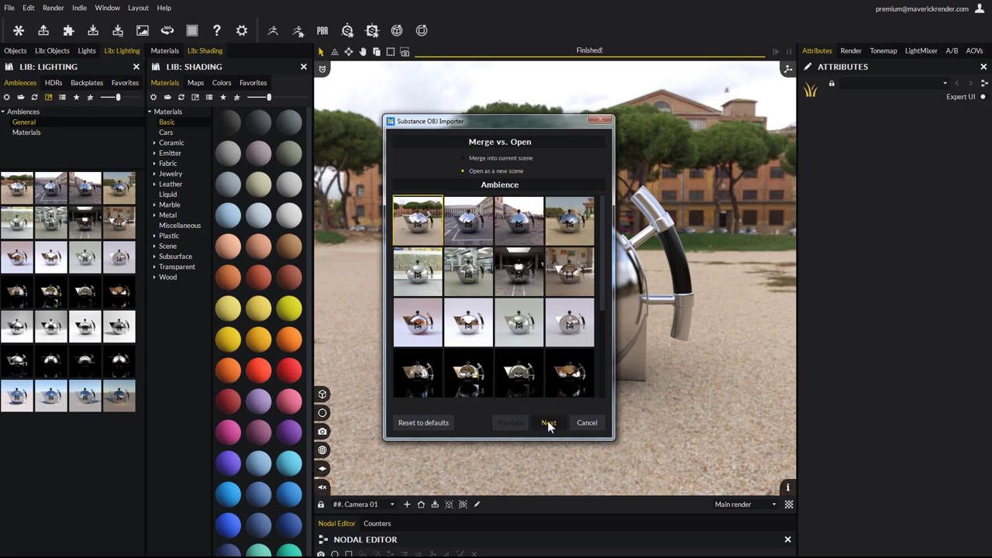
{"action": "left_click", "coordinate": [547, 424]}
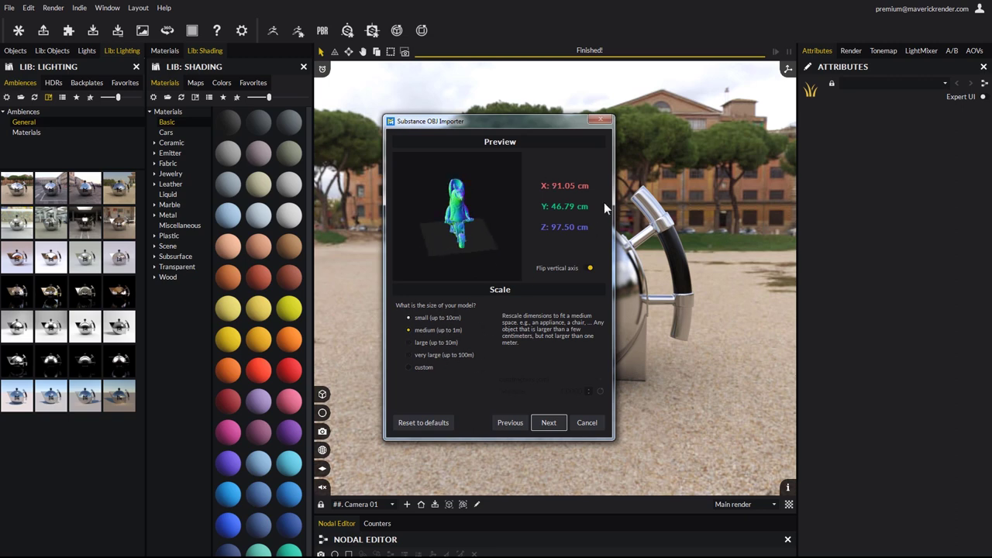
{"action": "left_click", "coordinate": [589, 268]}
{"action": "left_click", "coordinate": [589, 271]}
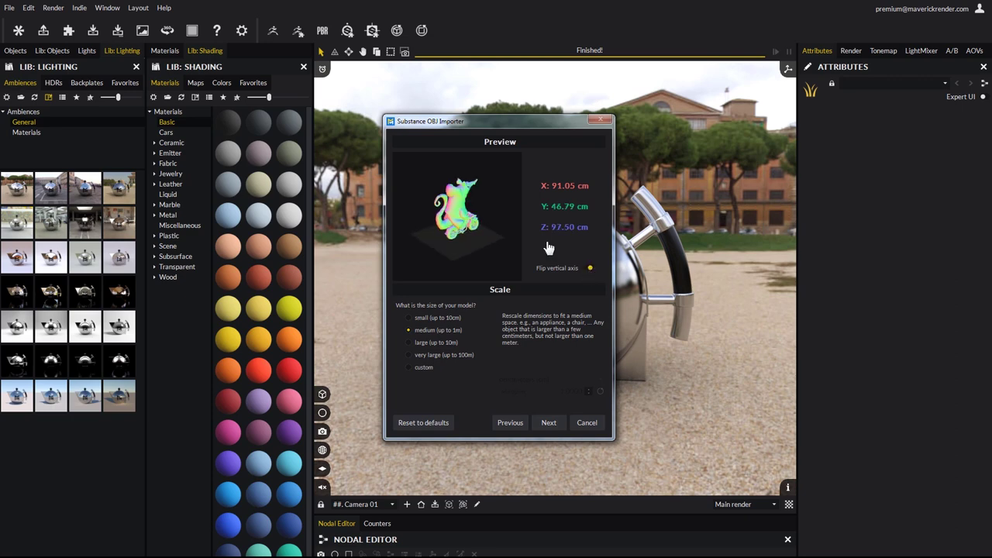
{"action": "left_click", "coordinate": [547, 423]}
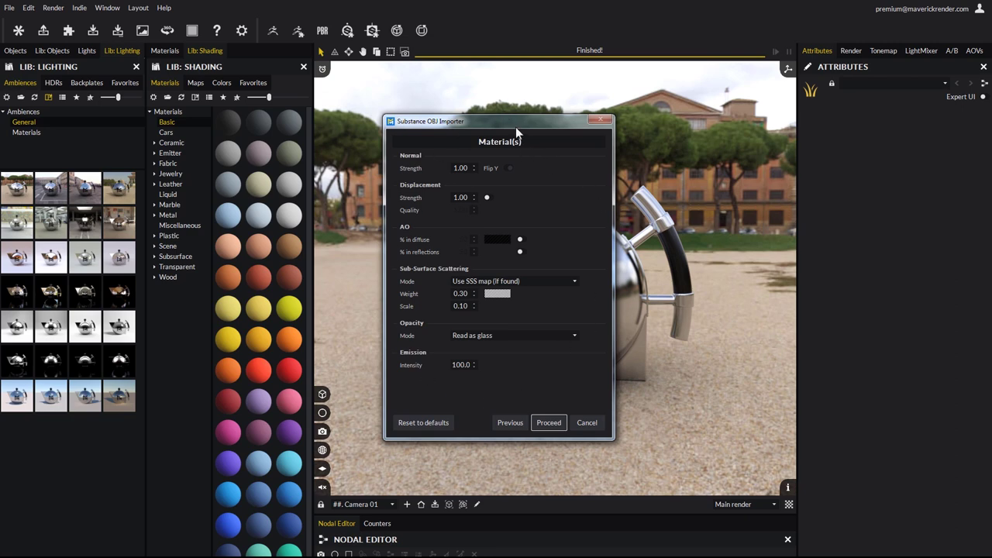
Step: Leave AO in diffuse off, use the SSS map, keep opacity as glass, and proceed
{"action": "left_click_drag", "start_coordinate": [513, 123], "coordinate": [514, 111]}
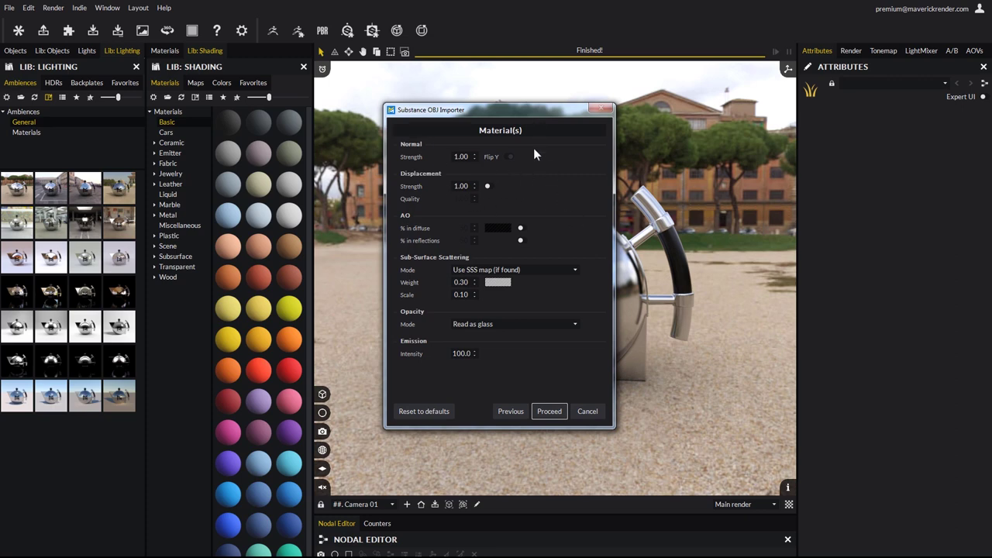
{"action": "left_click", "coordinate": [520, 228]}
{"action": "left_click", "coordinate": [523, 230]}
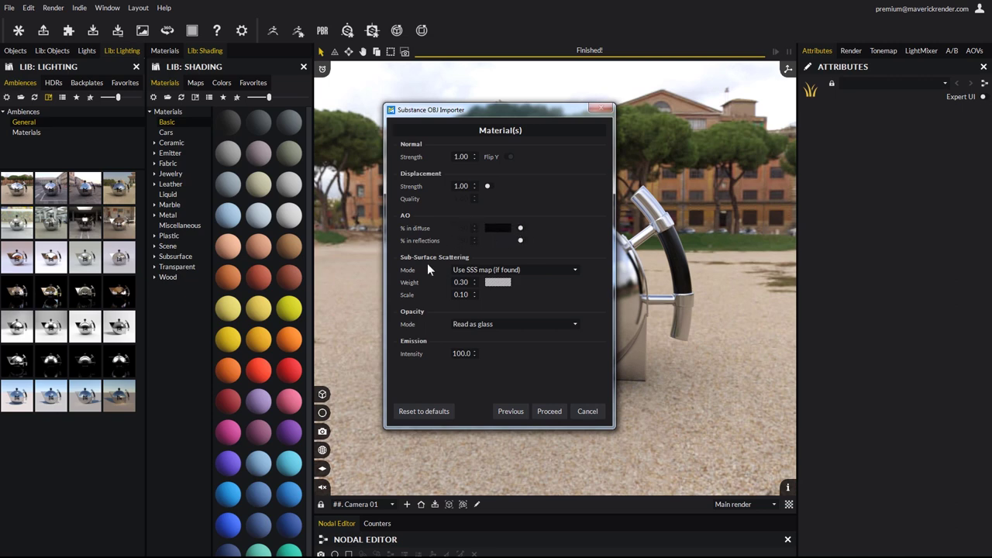
{"action": "left_click", "coordinate": [507, 270]}
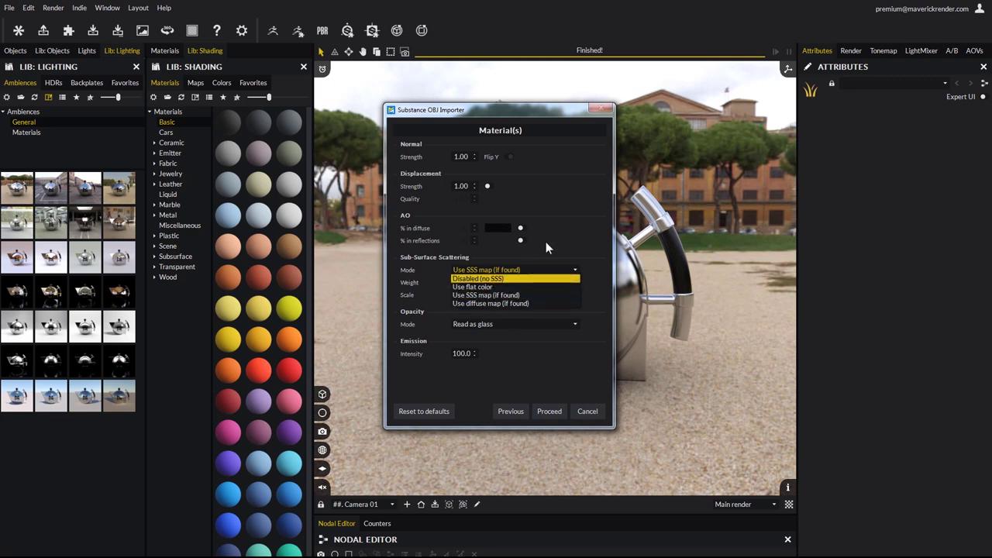
{"action": "left_click", "coordinate": [504, 295]}
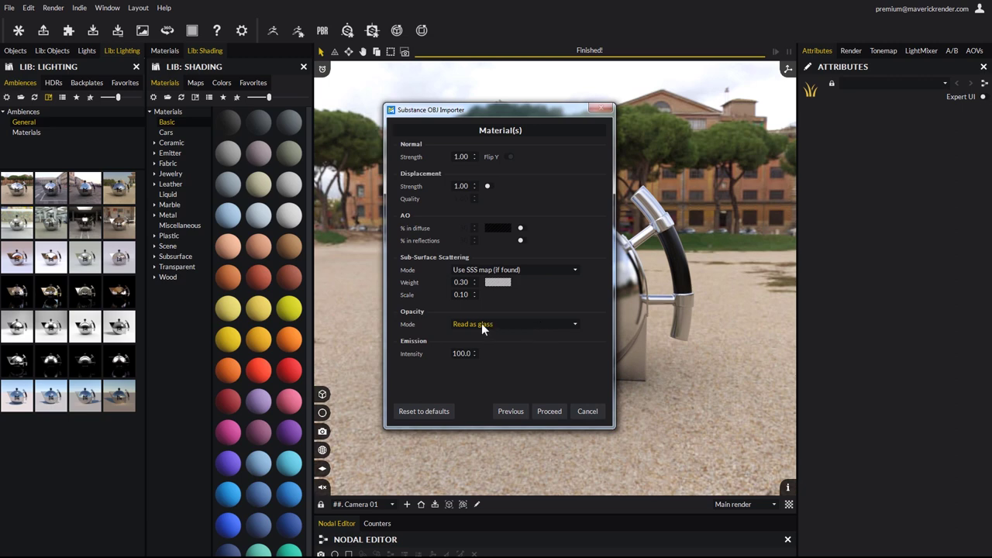
{"action": "left_click", "coordinate": [482, 325]}
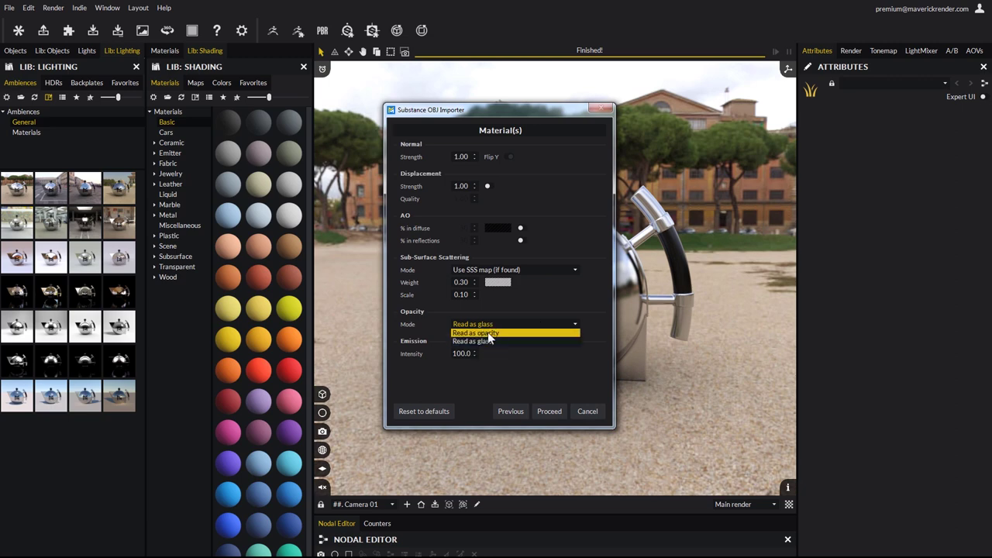
{"action": "left_click", "coordinate": [484, 342]}
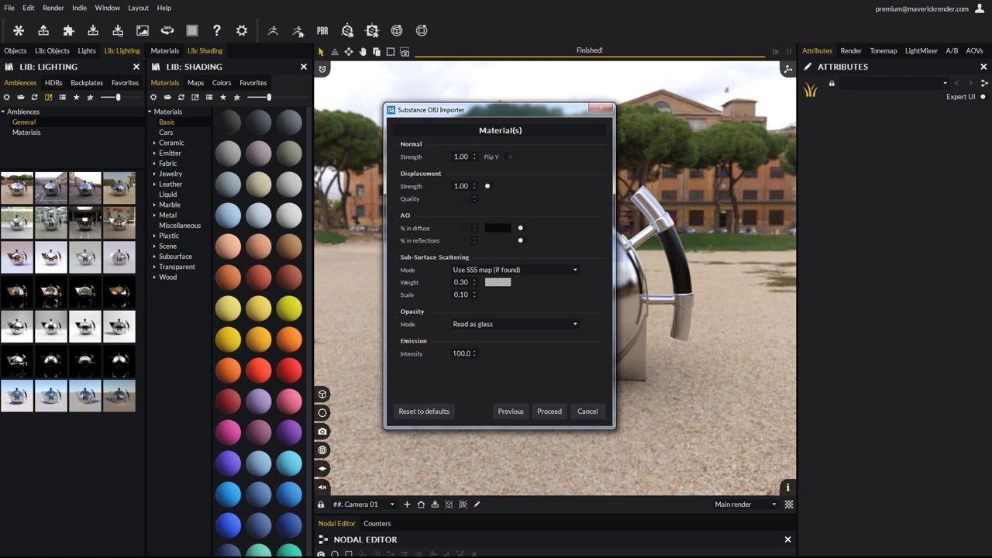
{"action": "left_click", "coordinate": [548, 411]}
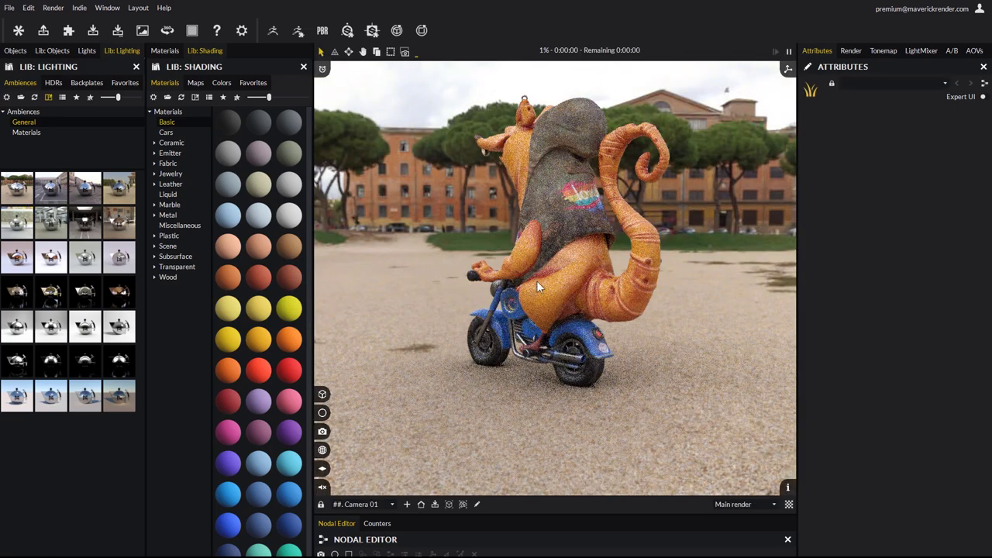
Step: Turn the rat biker to face front, inspect the _Jacket, _Moto and _Rat groups, then view materials
{"action": "left_click_drag", "start_coordinate": [508, 307], "coordinate": [544, 329]}
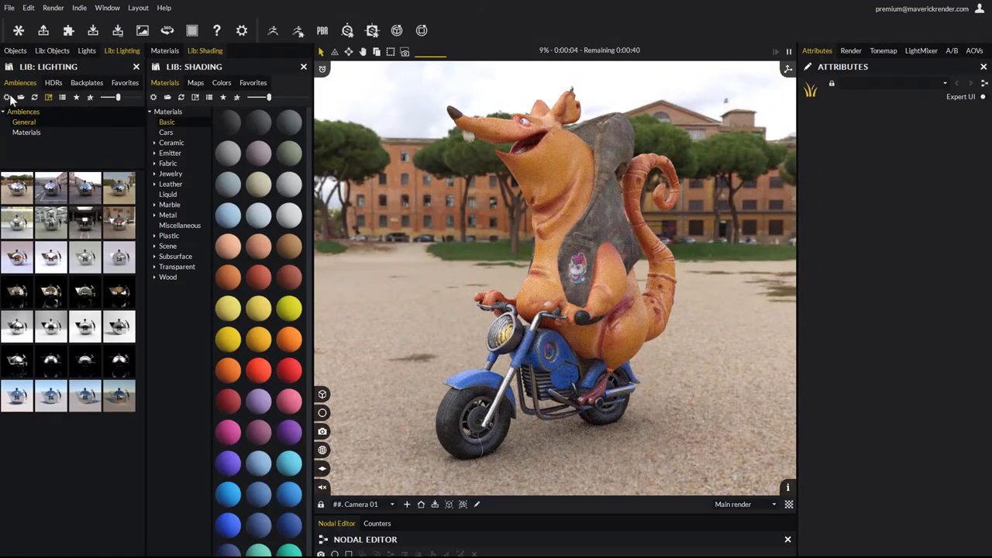
{"action": "left_click", "coordinate": [16, 51]}
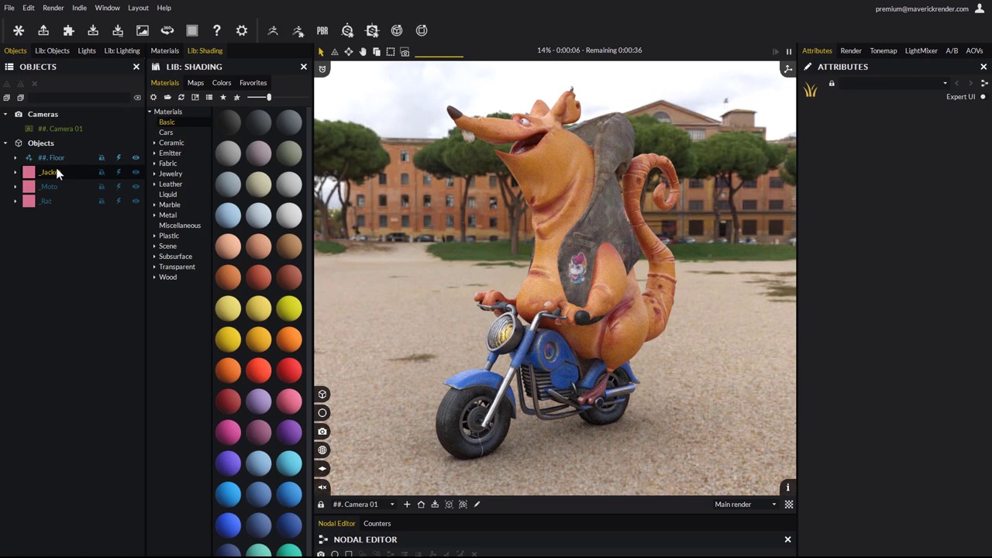
{"action": "left_click", "coordinate": [49, 186]}
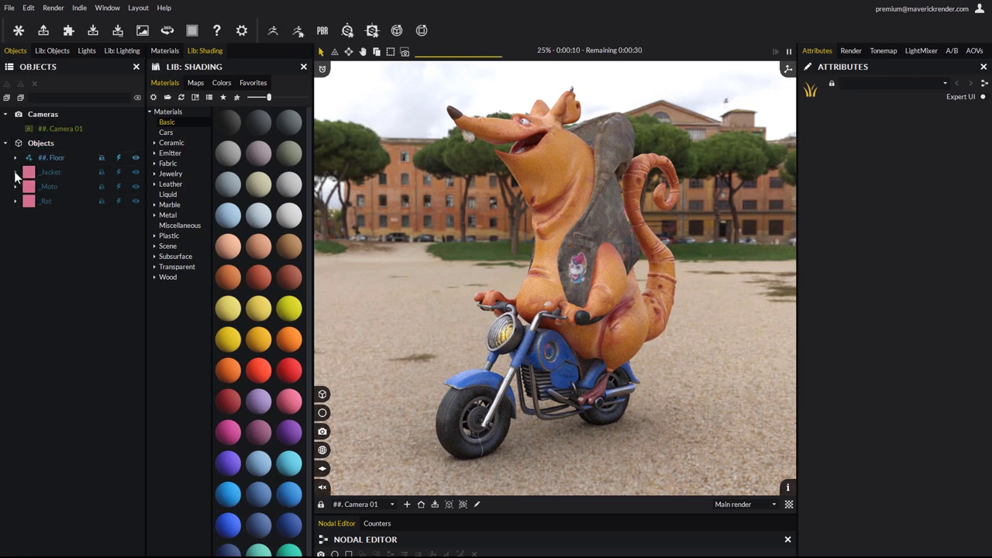
{"action": "left_click", "coordinate": [16, 172]}
{"action": "left_click", "coordinate": [16, 215]}
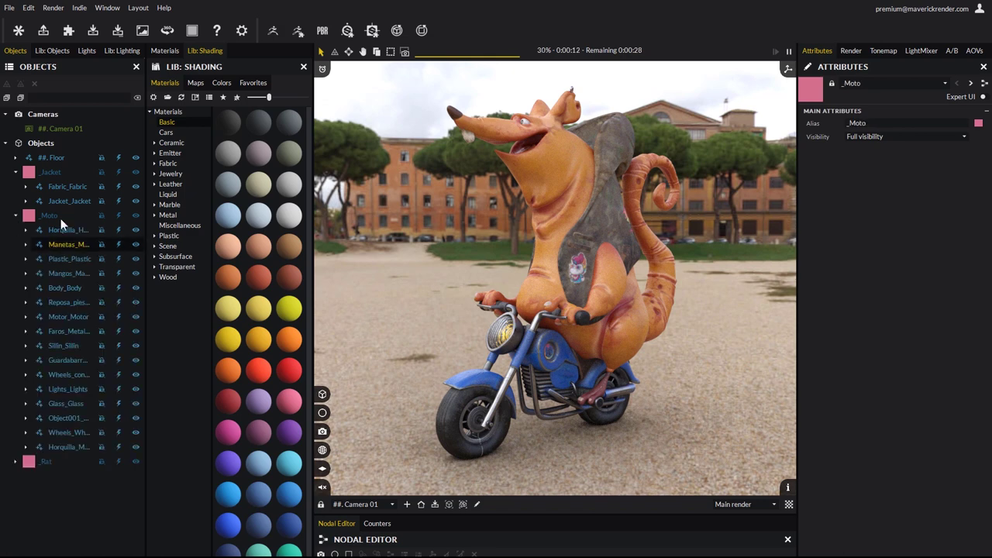
{"action": "left_click", "coordinate": [16, 461]}
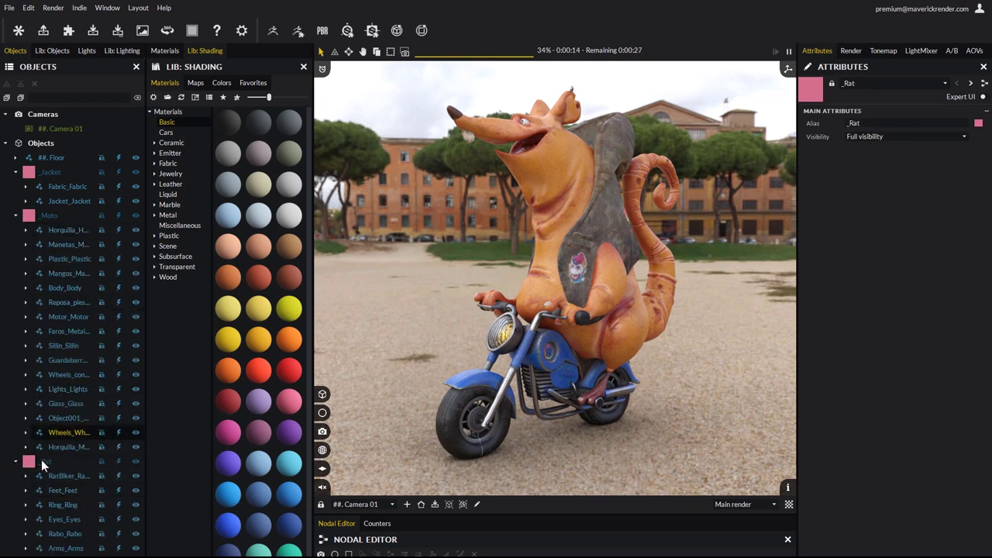
{"action": "left_click", "coordinate": [16, 462]}
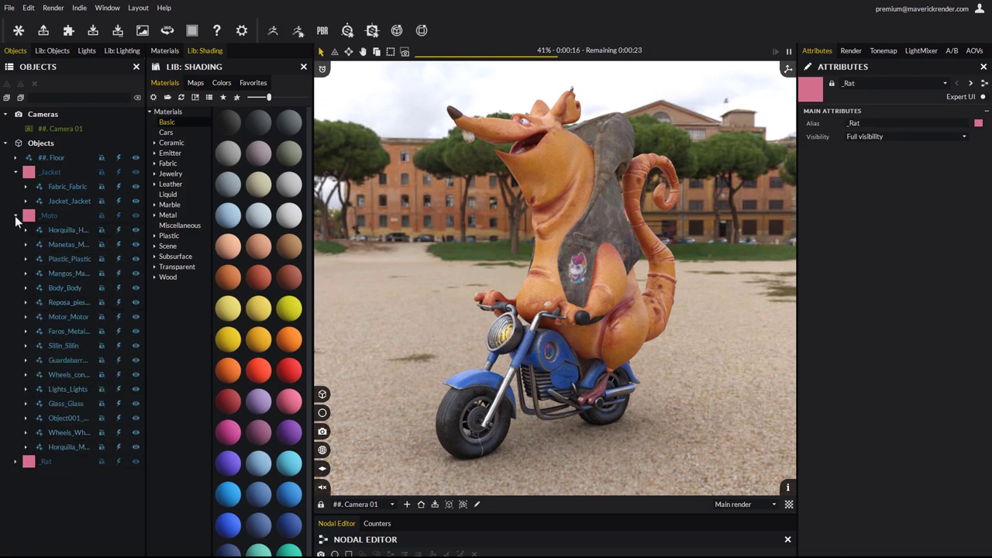
{"action": "left_click", "coordinate": [15, 216]}
{"action": "left_click", "coordinate": [15, 172]}
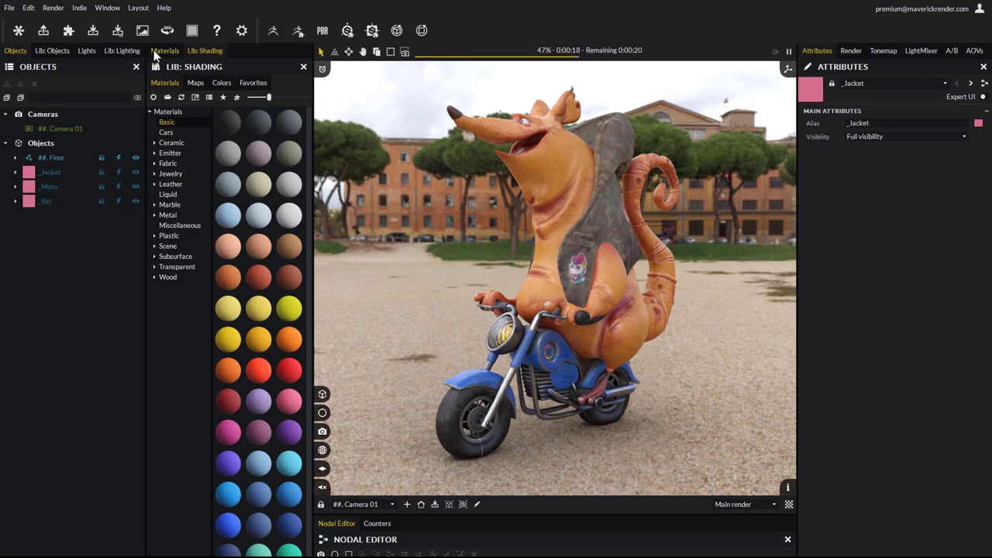
{"action": "left_click", "coordinate": [159, 51]}
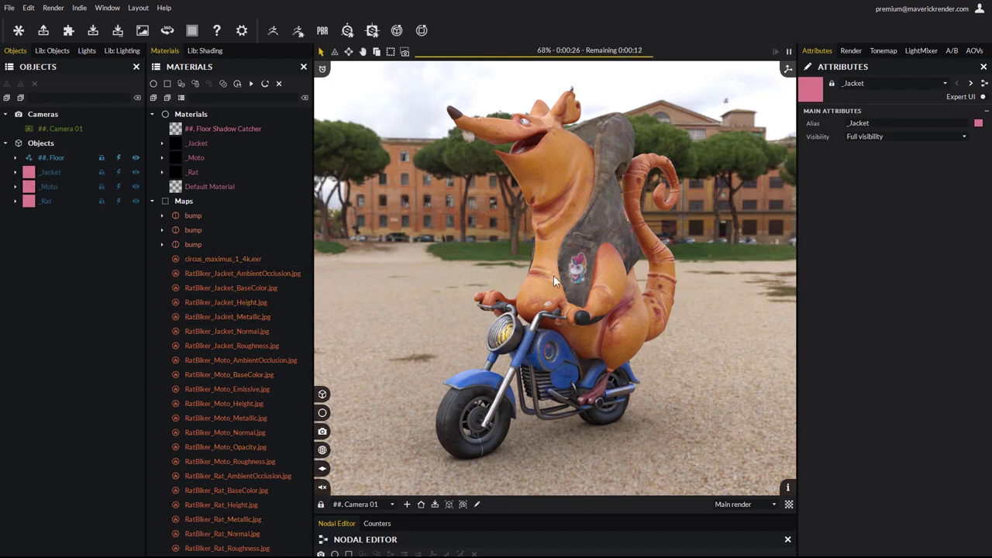
{"action": "mouse_move", "coordinate": [605, 299]}
{"action": "left_mouse_down"}
{"action": "mouse_move", "coordinate": [610, 275]}
{"action": "mouse_move", "coordinate": [587, 291]}
{"action": "left_mouse_up"}
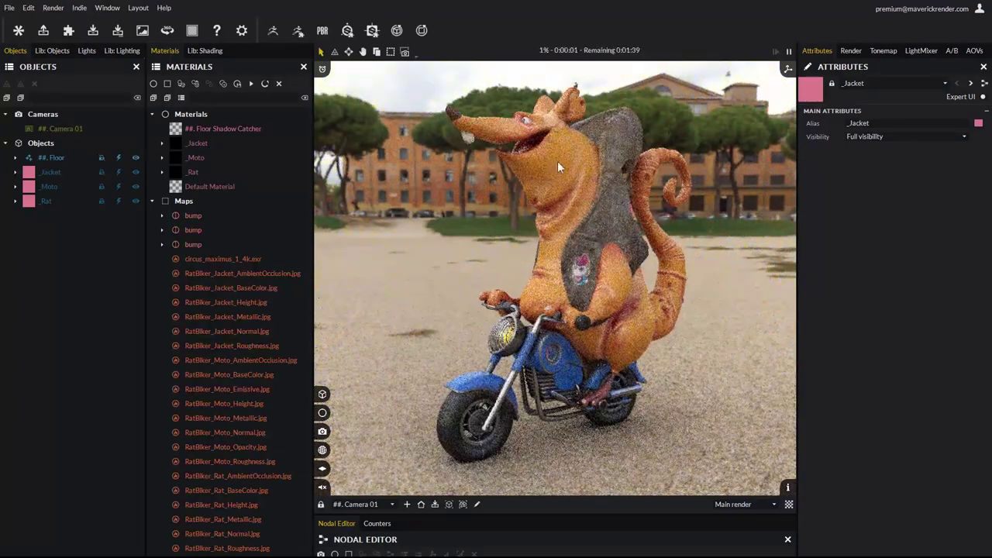
Step: Try the Piazza San Marco and brick city gate ambiences, then settle on the plain studio room
{"action": "left_click", "coordinate": [123, 51]}
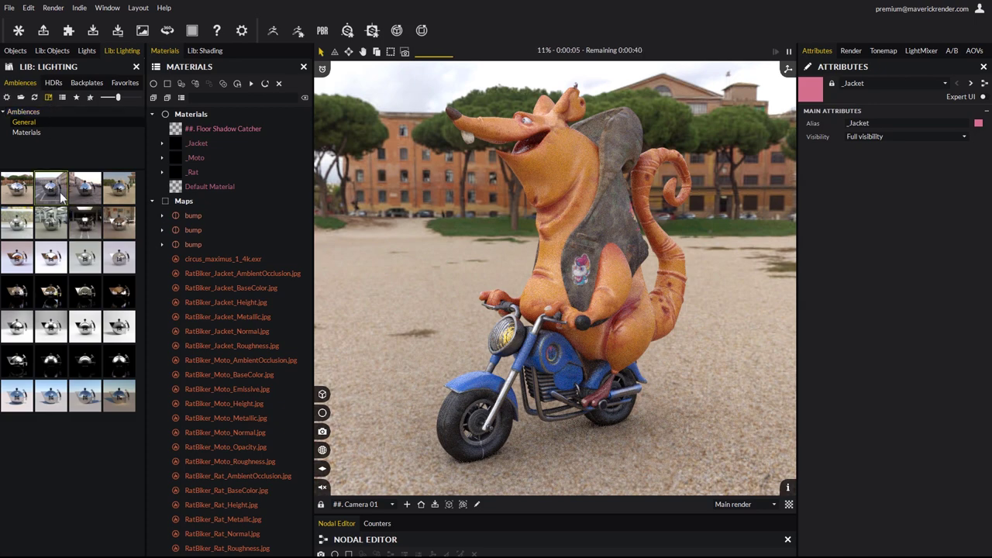
{"action": "left_click_drag", "start_coordinate": [50, 191], "coordinate": [540, 325]}
{"action": "left_click_drag", "start_coordinate": [574, 280], "coordinate": [572, 275]}
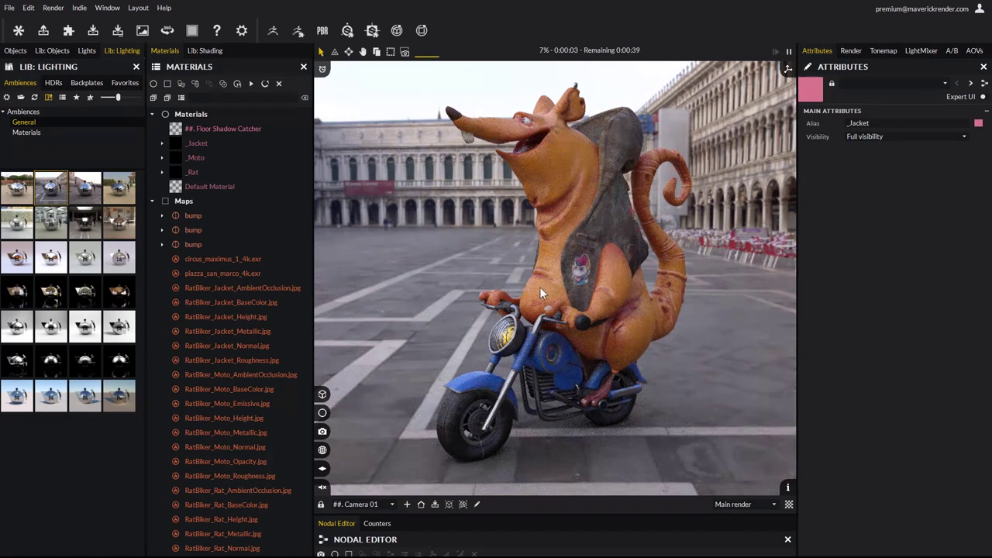
{"action": "left_click_drag", "start_coordinate": [539, 287], "coordinate": [612, 244], "text": "ctrl+shift"}
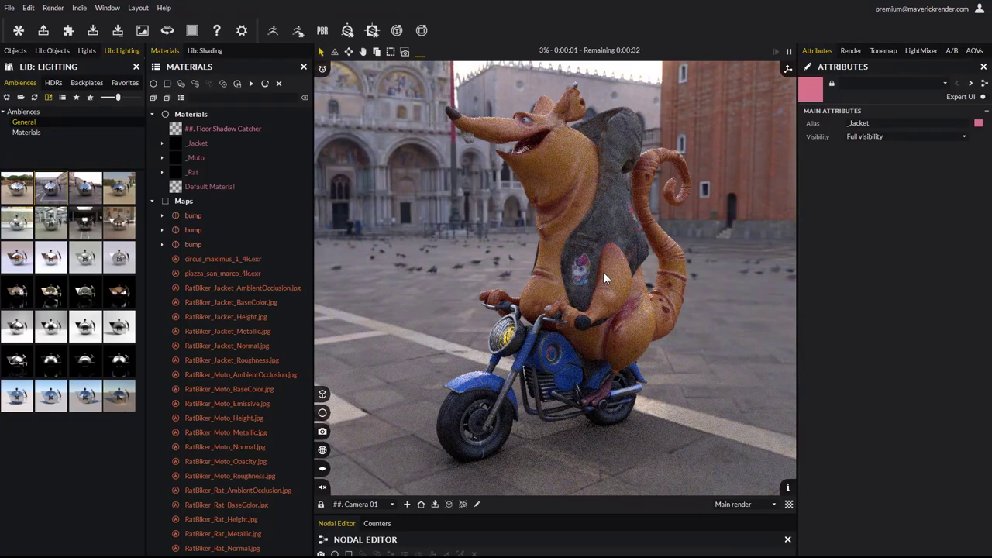
{"action": "left_click_drag", "start_coordinate": [118, 188], "coordinate": [553, 334]}
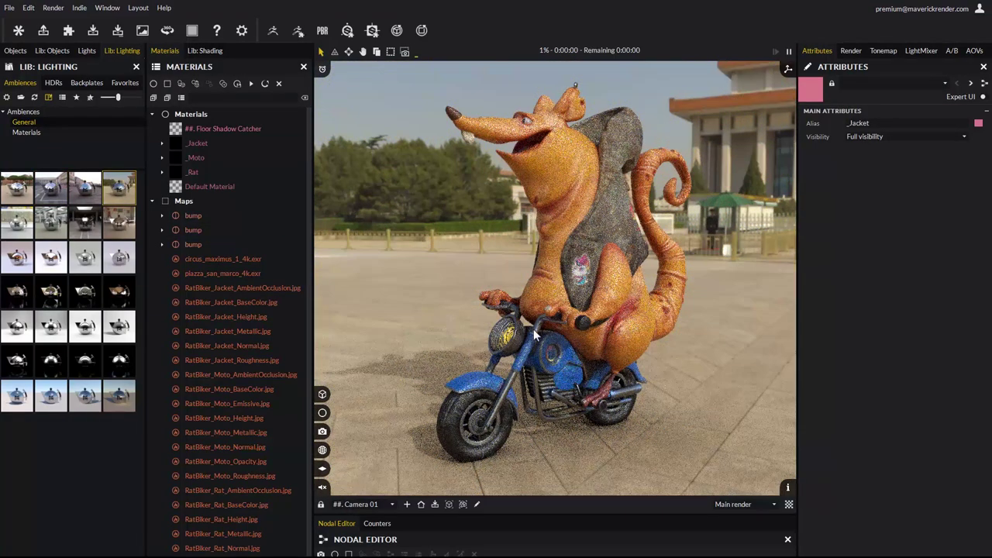
{"action": "left_click_drag", "start_coordinate": [553, 327], "coordinate": [644, 323], "text": "ctrl+shift"}
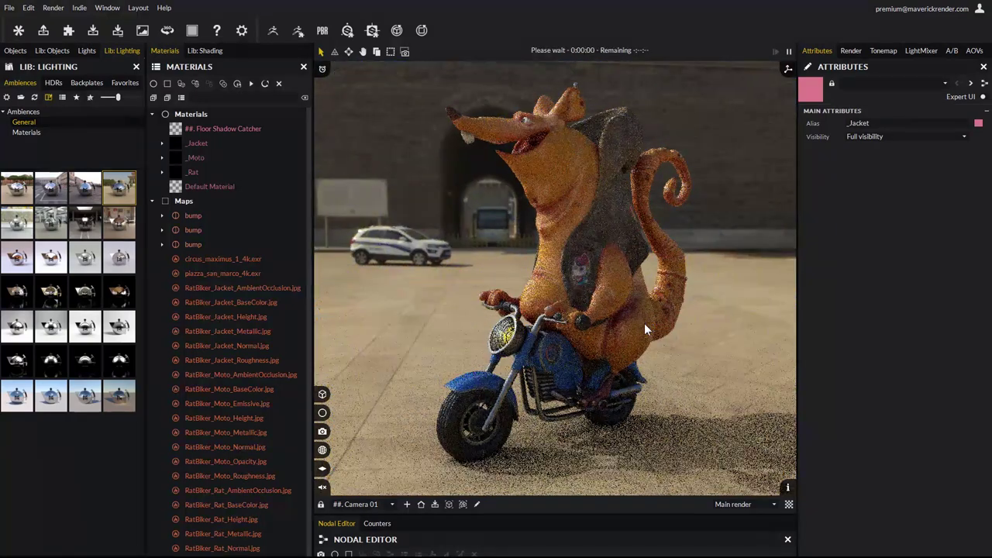
{"action": "left_click_drag", "start_coordinate": [17, 262], "coordinate": [521, 330]}
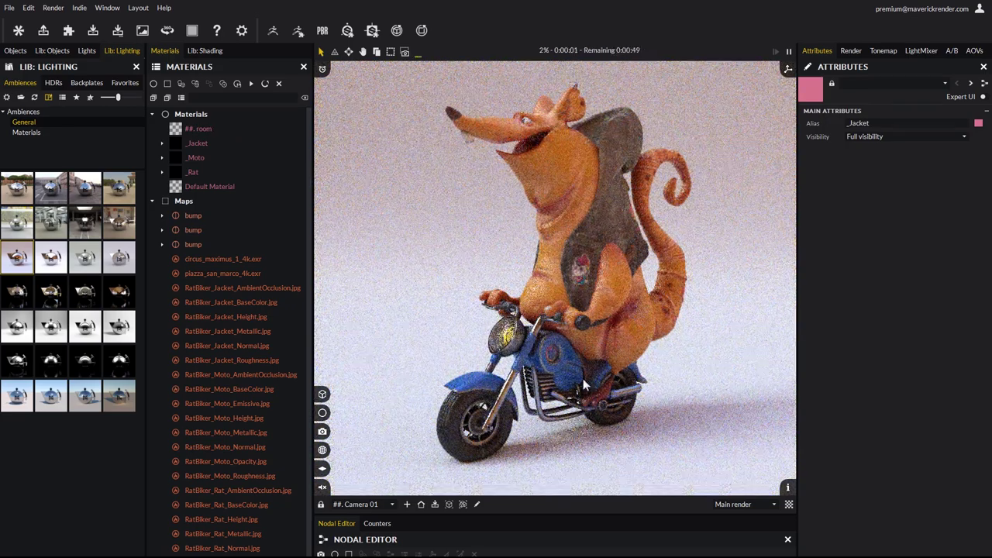
Step: Switch rendering to the Ultrafast '+ Denoiser' preset and drop a dark gradient ambience onto the scene
{"action": "left_click", "coordinate": [850, 51]}
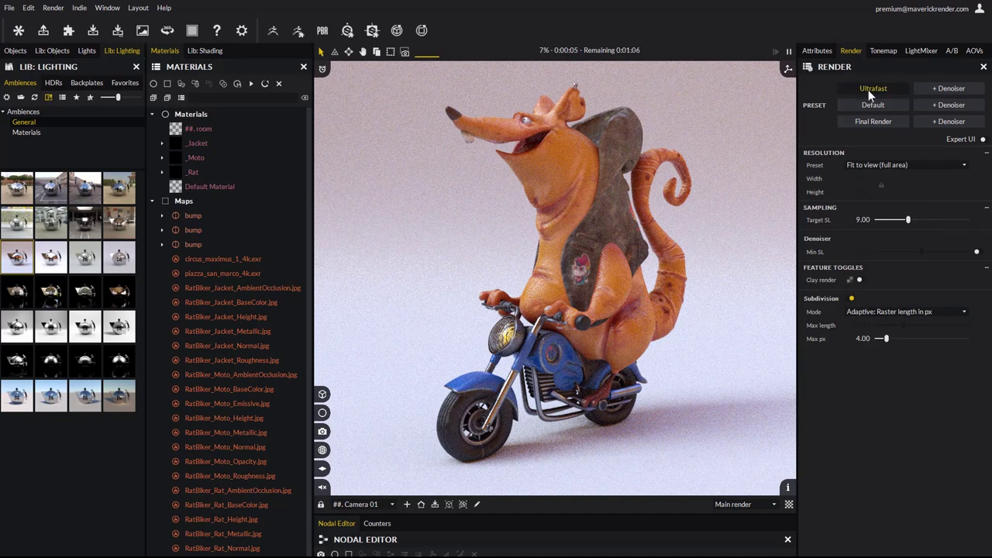
{"action": "left_click", "coordinate": [948, 88]}
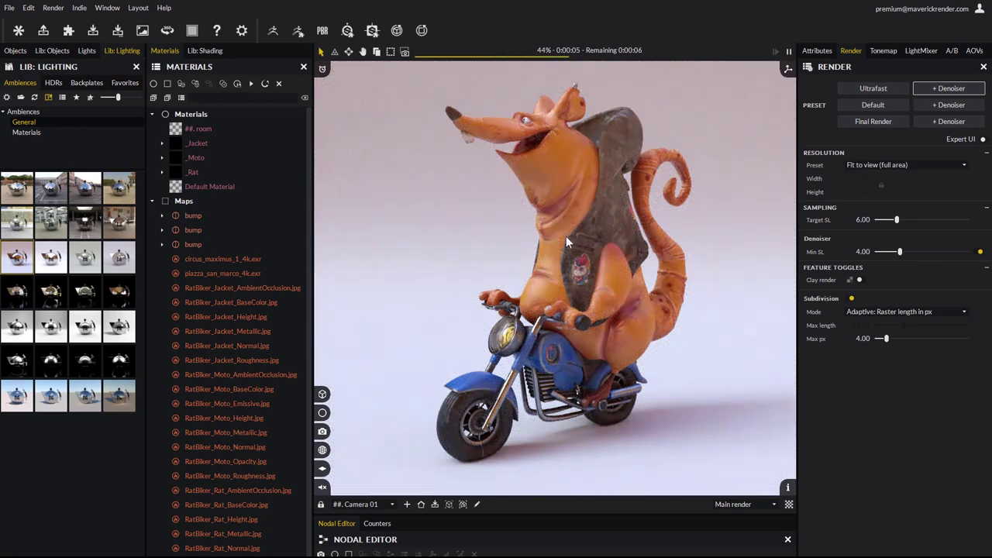
{"action": "left_click_drag", "start_coordinate": [120, 363], "coordinate": [566, 328]}
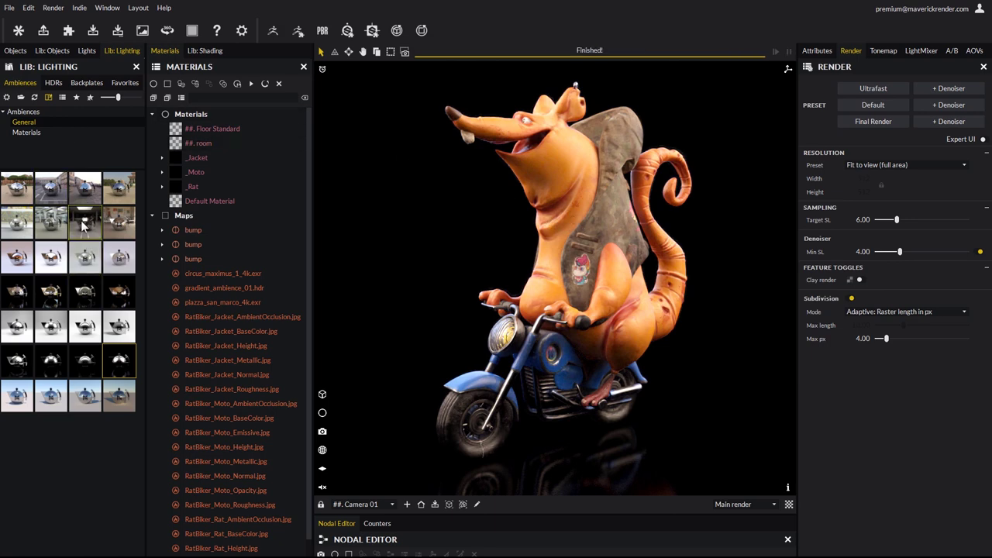
Step: Try the parking garage and blue_lagoon_4k HDRs, then apply Interior adams_place_bridge_4k.exr as the environment
{"action": "left_click_drag", "start_coordinate": [84, 225], "coordinate": [622, 329]}
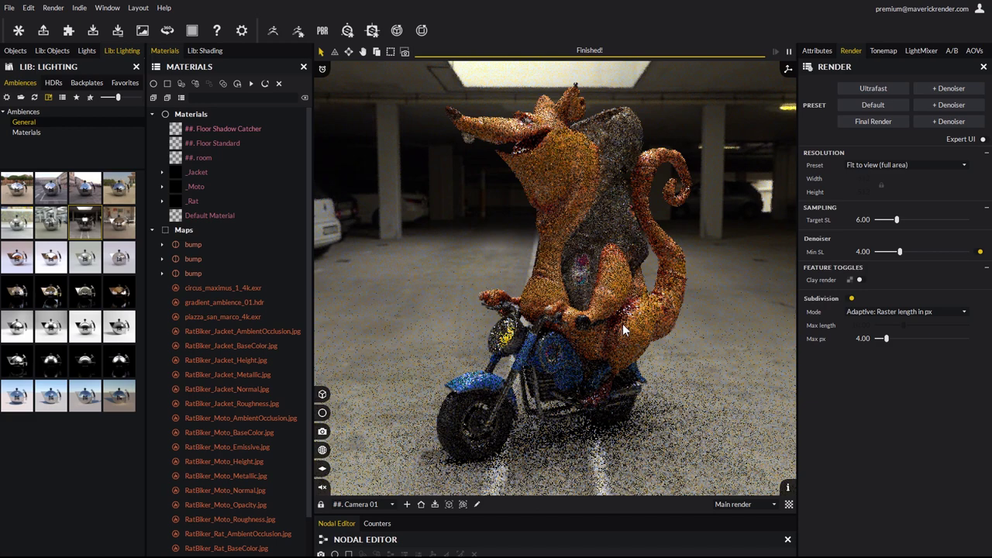
{"action": "left_click", "coordinate": [53, 82]}
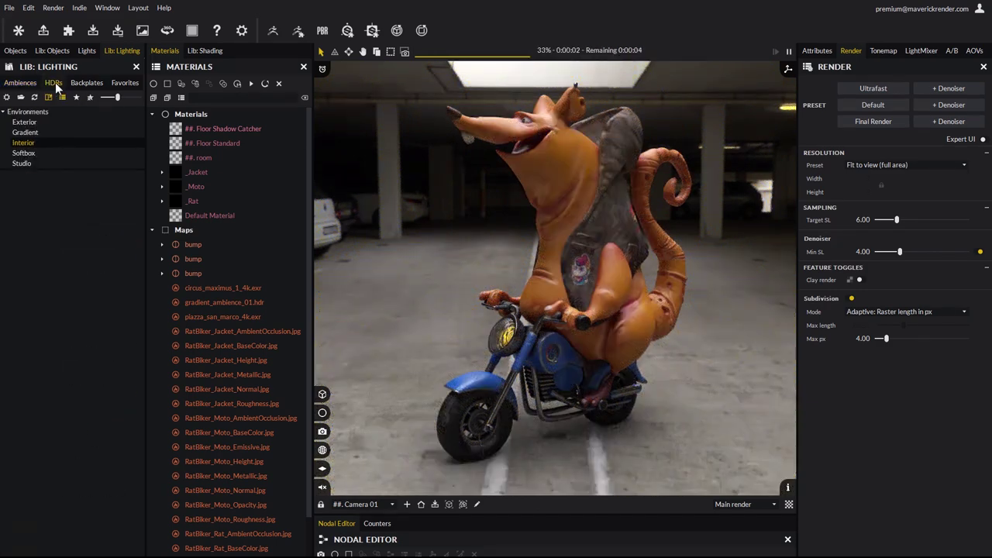
{"action": "left_click", "coordinate": [26, 122]}
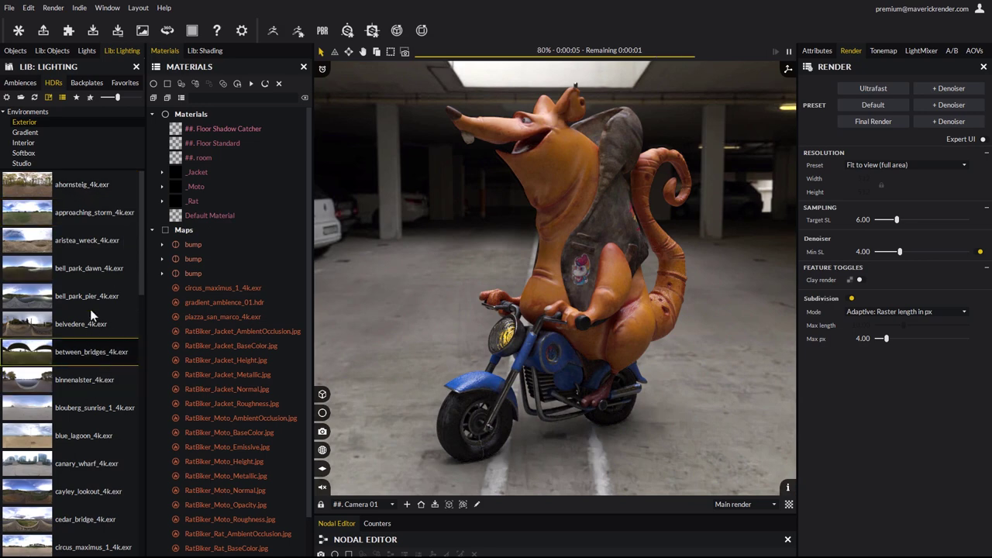
{"action": "scroll", "coordinate": [81, 299], "scroll_direction": "down", "scroll_amount": 5}
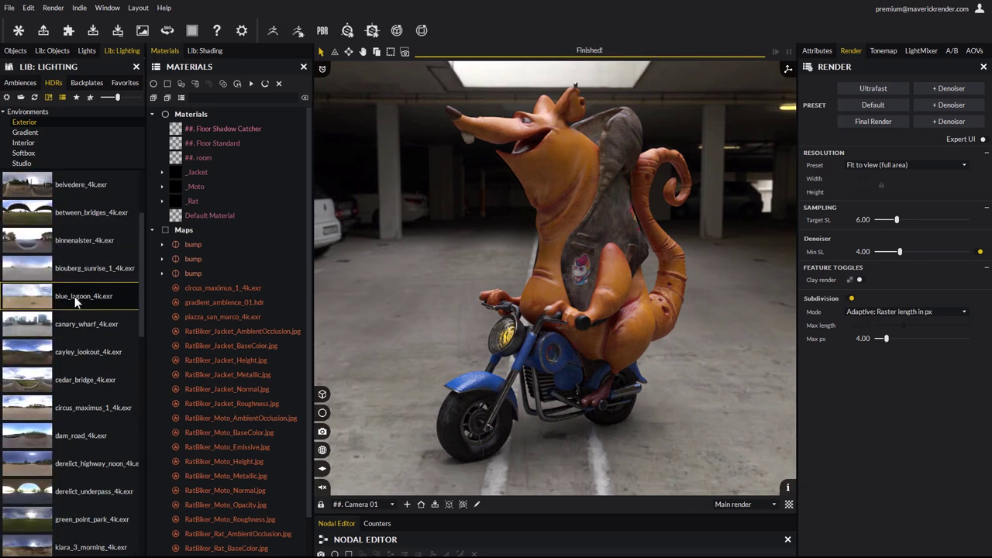
{"action": "left_click_drag", "start_coordinate": [76, 305], "coordinate": [464, 327]}
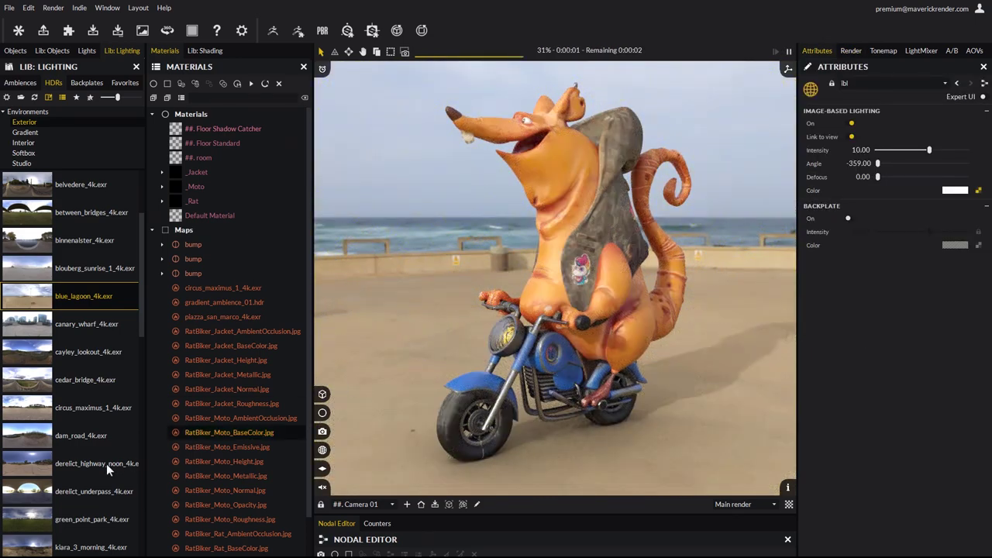
{"action": "left_click", "coordinate": [23, 143]}
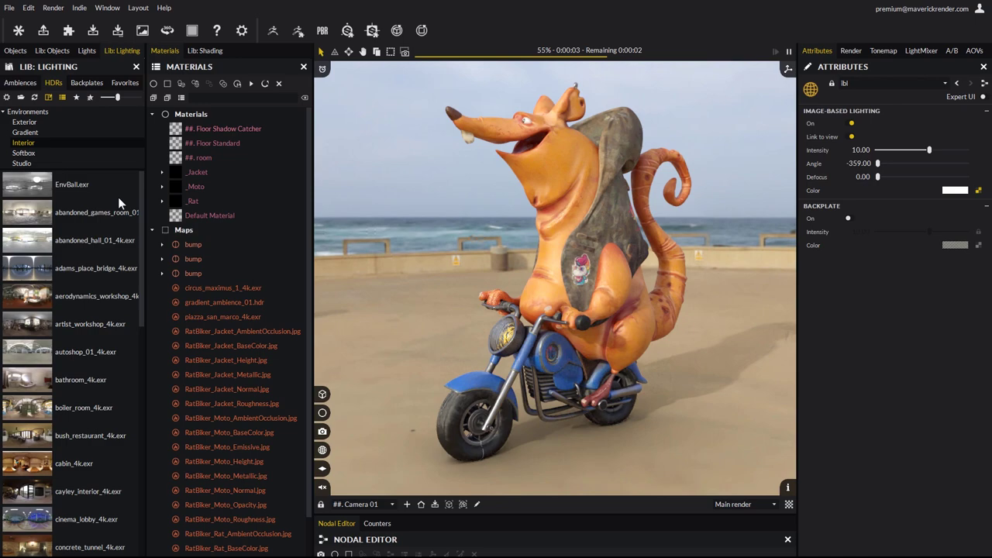
{"action": "left_click_drag", "start_coordinate": [27, 268], "coordinate": [471, 320]}
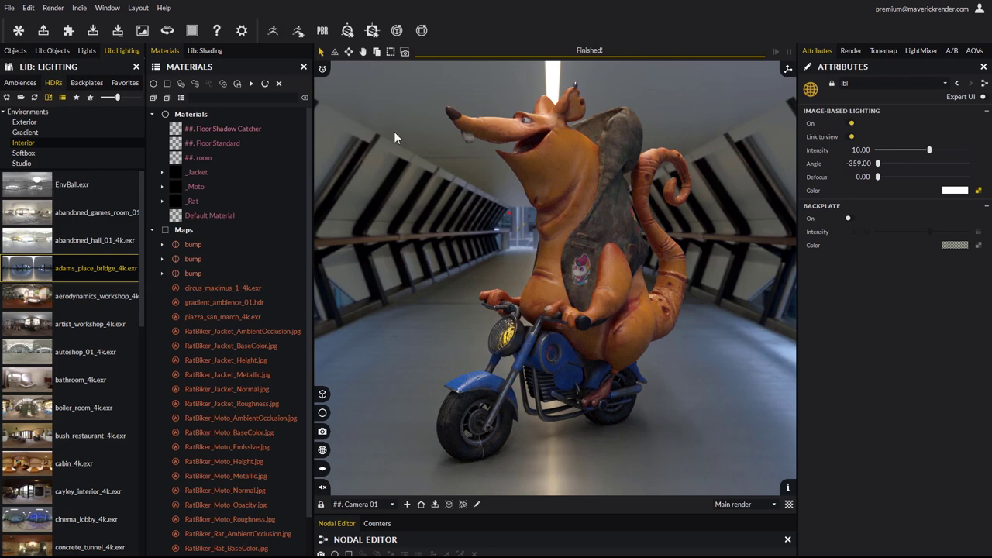
Step: Place a first rectangular light, light 001, to the rat's right
{"action": "left_click", "coordinate": [88, 51]}
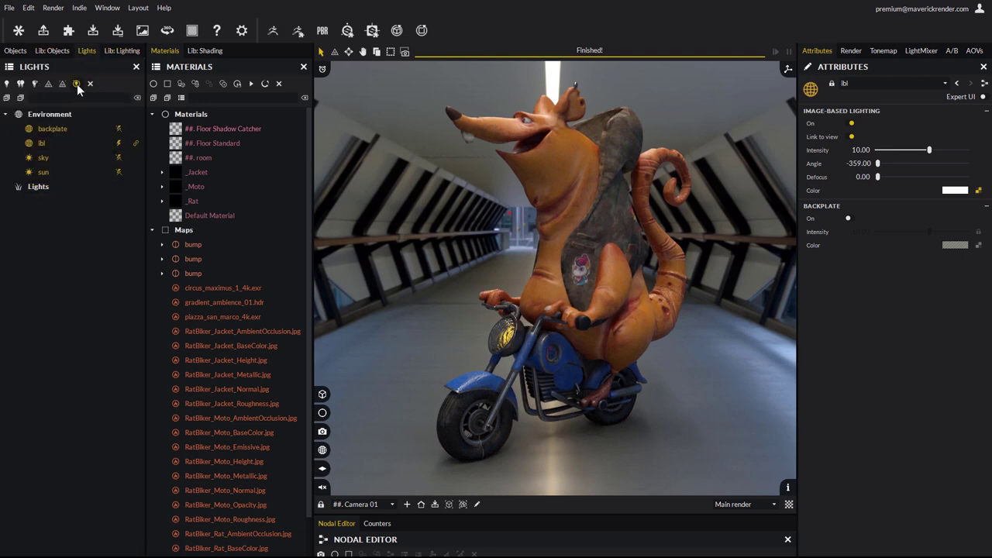
{"action": "left_click", "coordinate": [77, 84]}
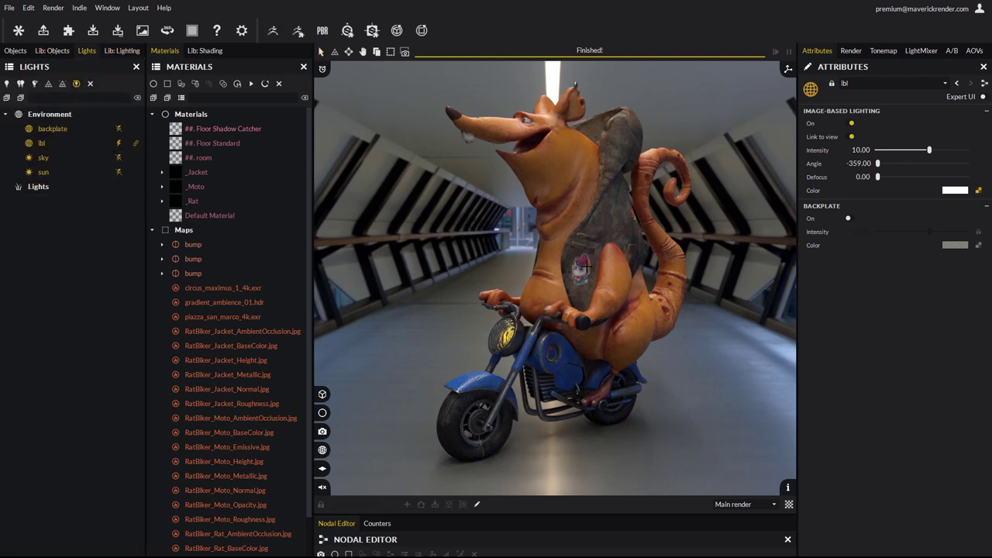
{"action": "left_click", "coordinate": [622, 224]}
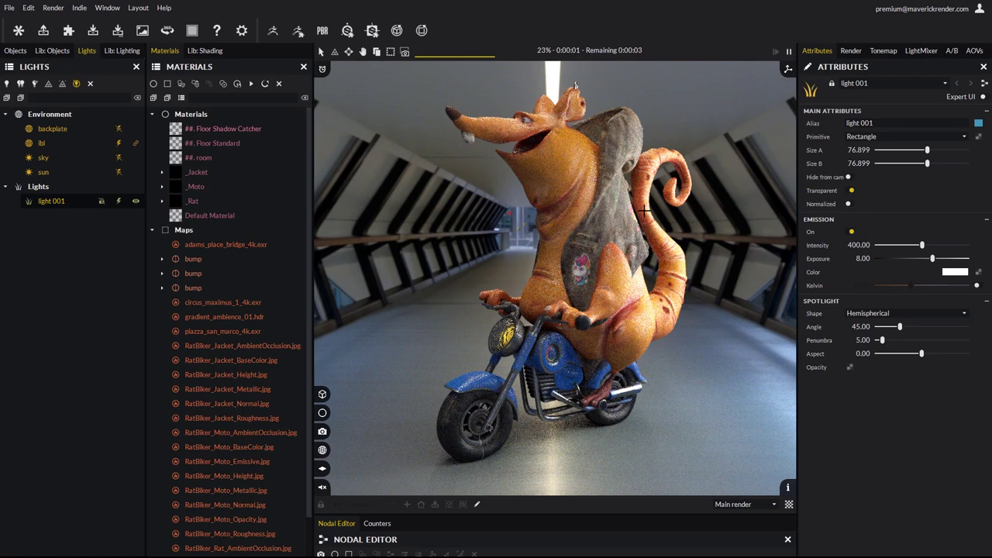
{"action": "left_click", "coordinate": [677, 230]}
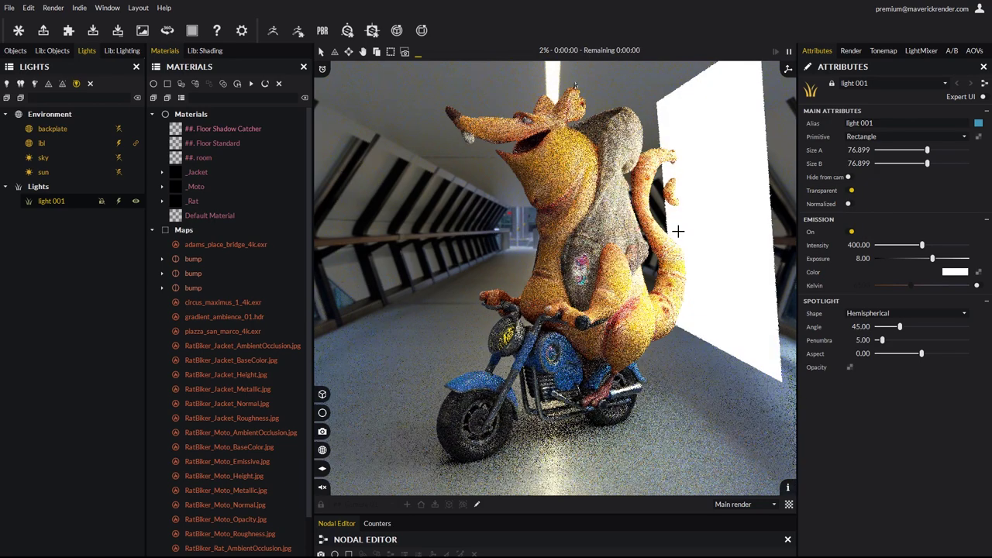
{"action": "left_click", "coordinate": [677, 230]}
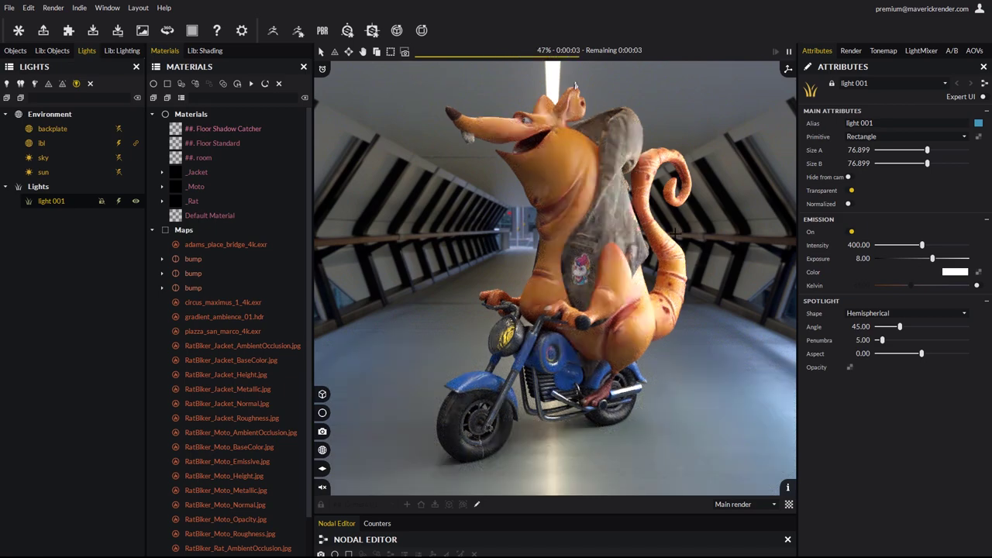
Step: Add light 002 on the rat's left and hide it from the camera
{"action": "left_click", "coordinate": [525, 292]}
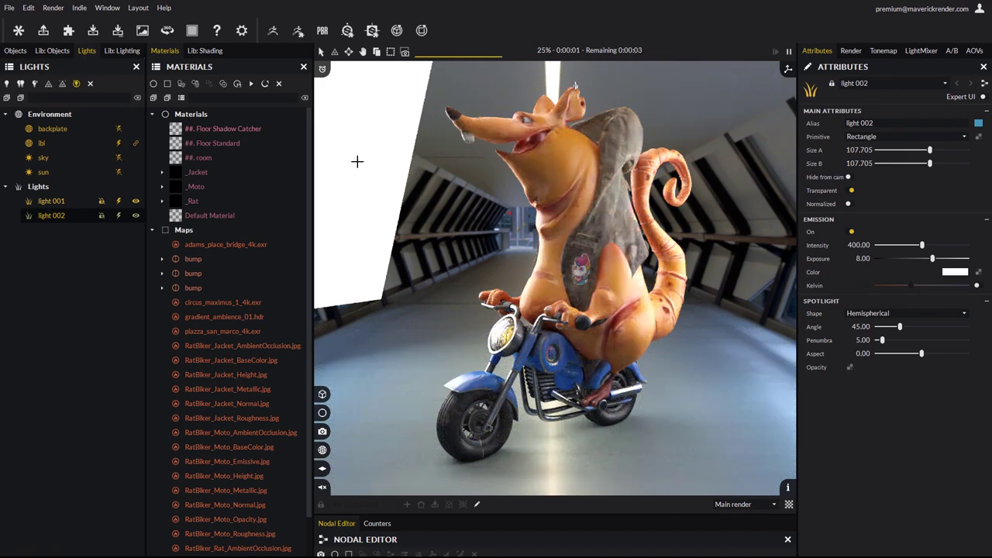
{"action": "left_click", "coordinate": [136, 215]}
{"action": "left_click", "coordinate": [135, 215]}
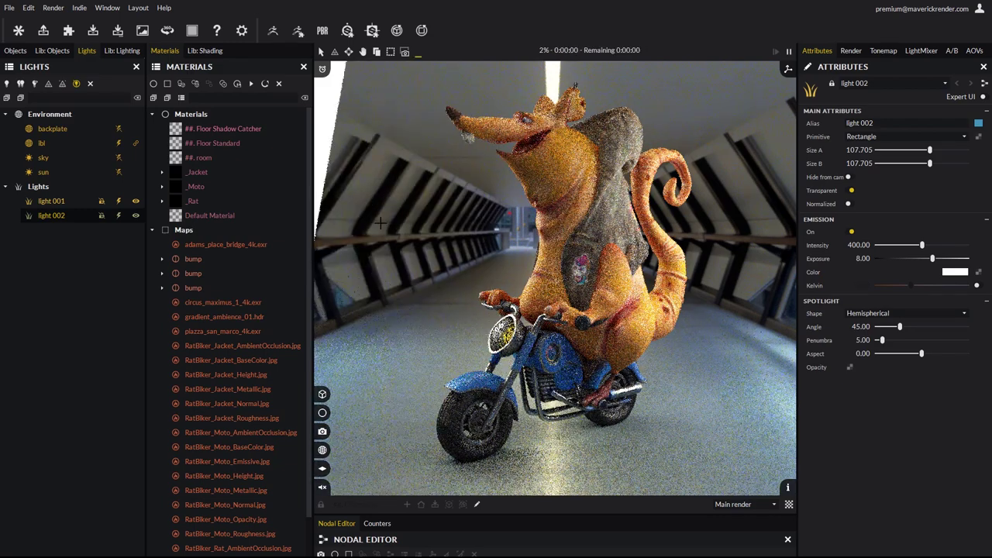
{"action": "left_click", "coordinate": [135, 215]}
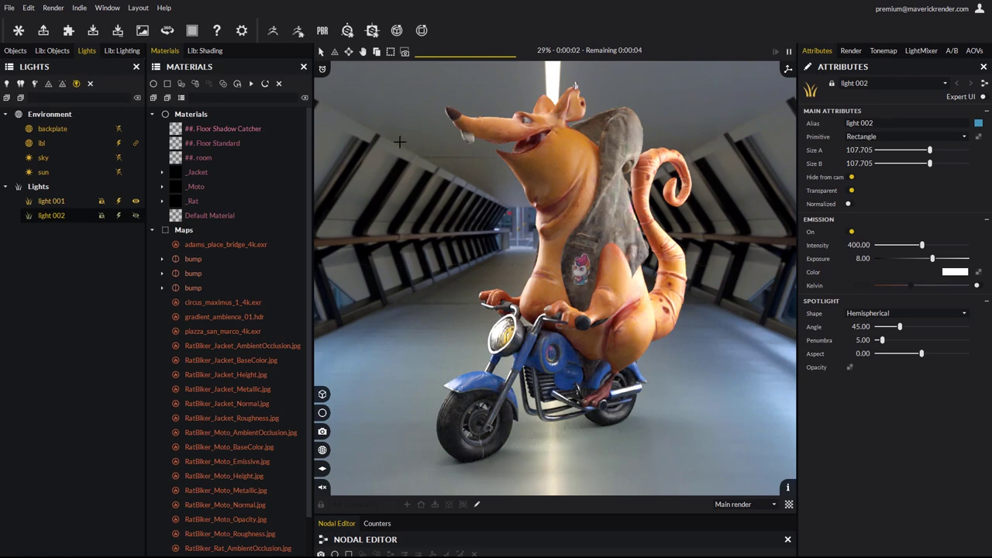
{"action": "key", "text": "v"}
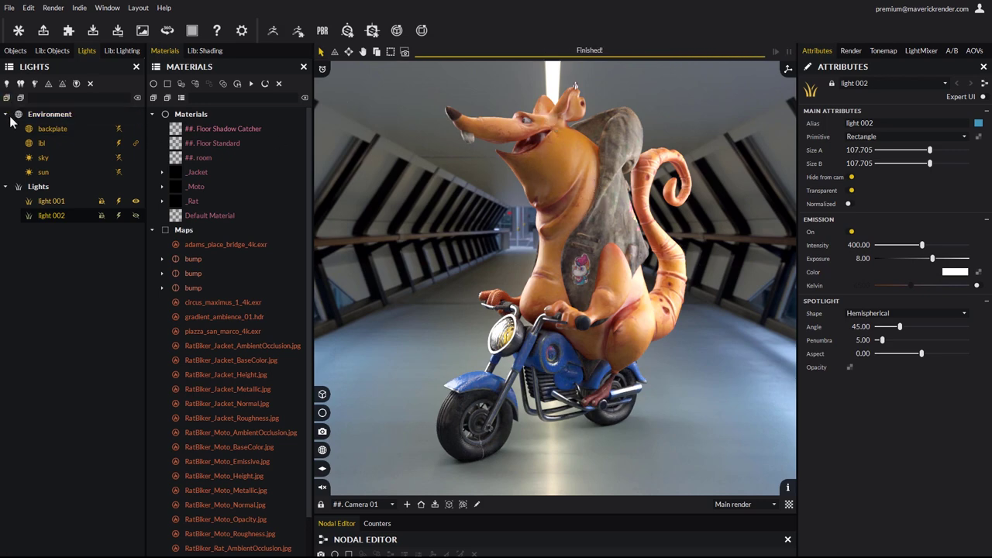
Step: Create a top light aimed at the rat's chest, 'light top 001' at intensity 400
{"action": "left_click", "coordinate": [6, 84]}
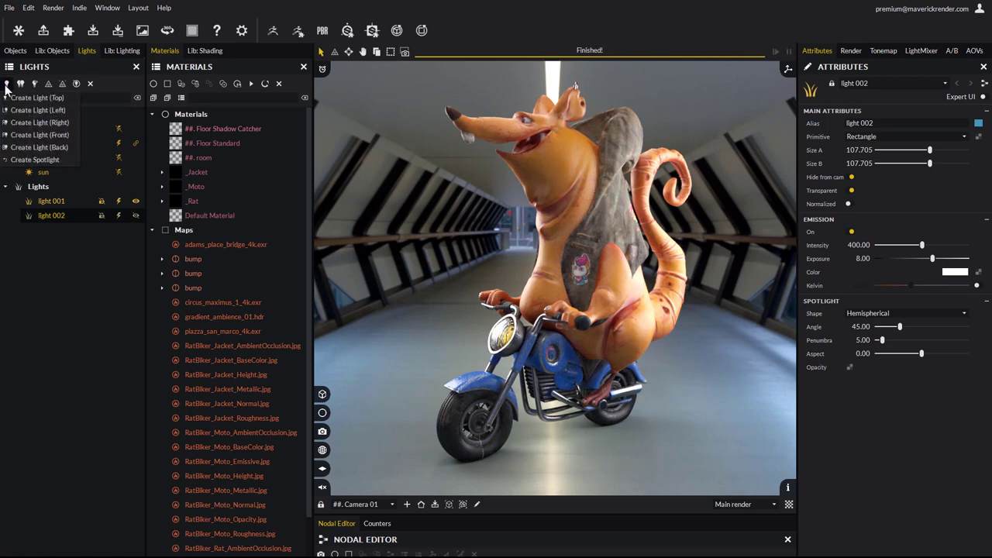
{"action": "left_click", "coordinate": [41, 97]}
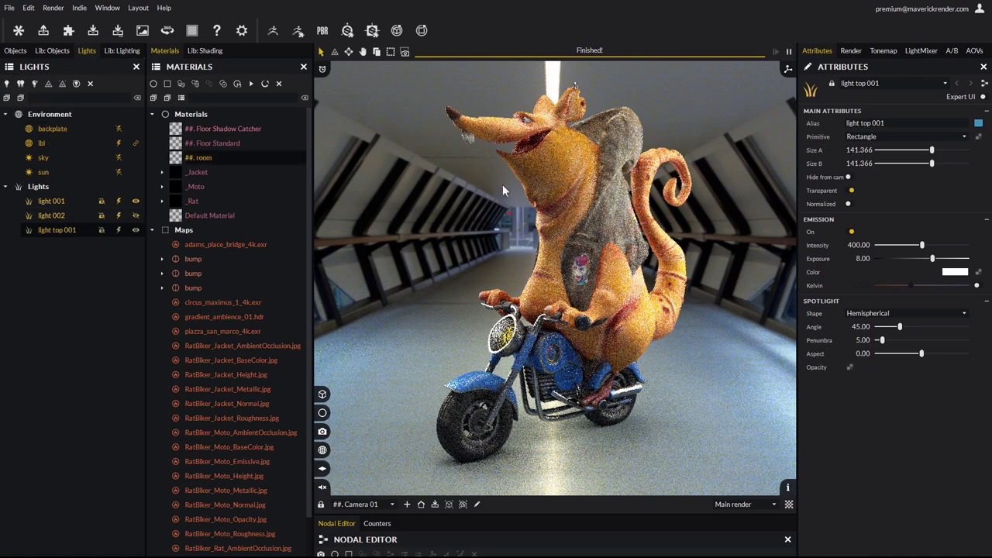
{"action": "left_click", "coordinate": [550, 269]}
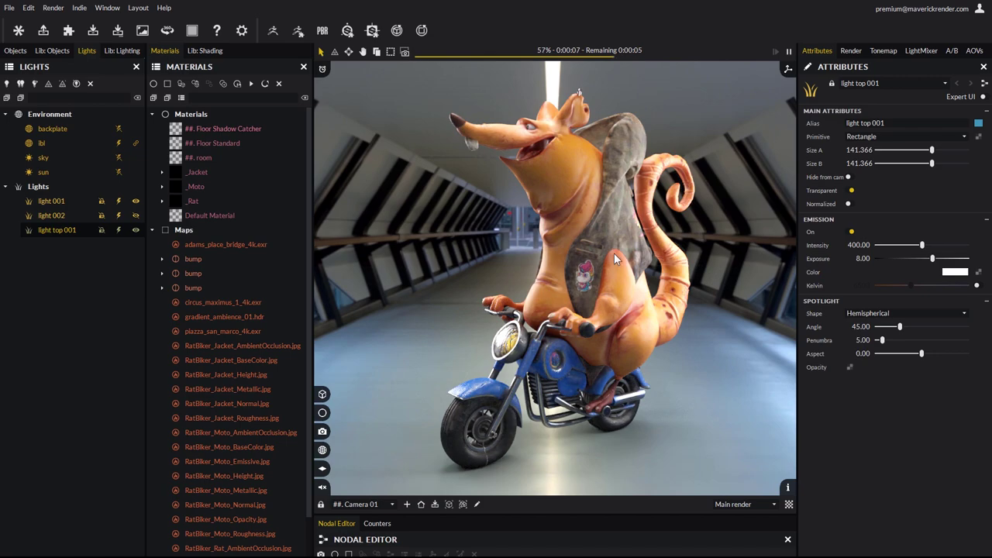
Step: Enable the LightMixer, dim Environment power to 0.57 and set Channel 1 power to 0.92
{"action": "left_click", "coordinate": [921, 51]}
{"action": "left_click", "coordinate": [805, 83]}
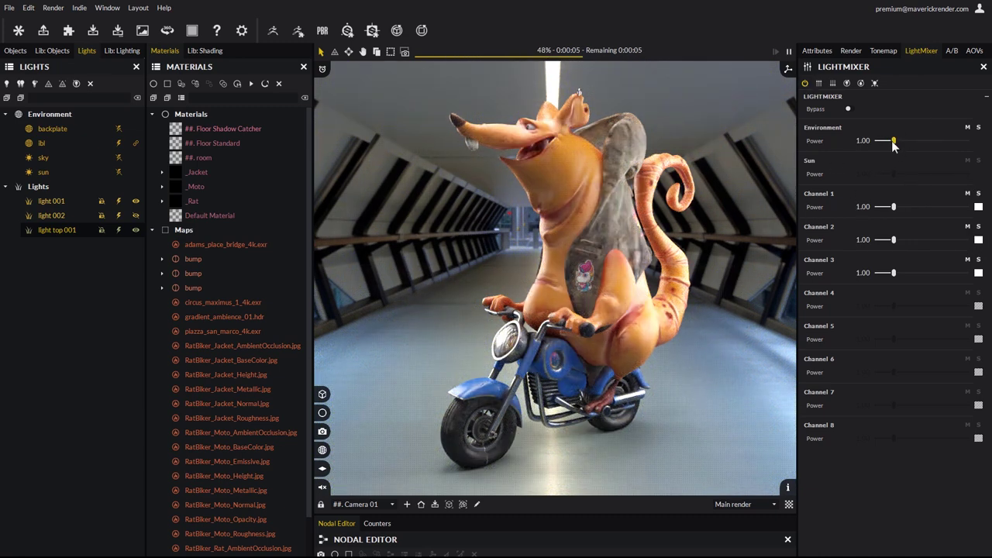
{"action": "left_click_drag", "start_coordinate": [893, 140], "coordinate": [889, 141]}
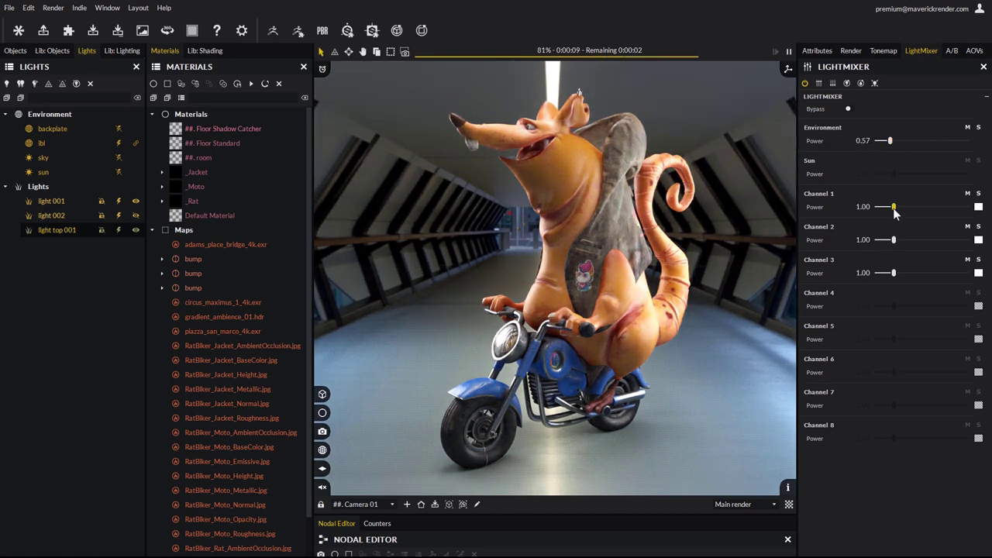
{"action": "mouse_move", "coordinate": [894, 214]}
{"action": "left_mouse_down"}
{"action": "mouse_move", "coordinate": [903, 211]}
{"action": "mouse_move", "coordinate": [893, 210]}
{"action": "left_mouse_up"}
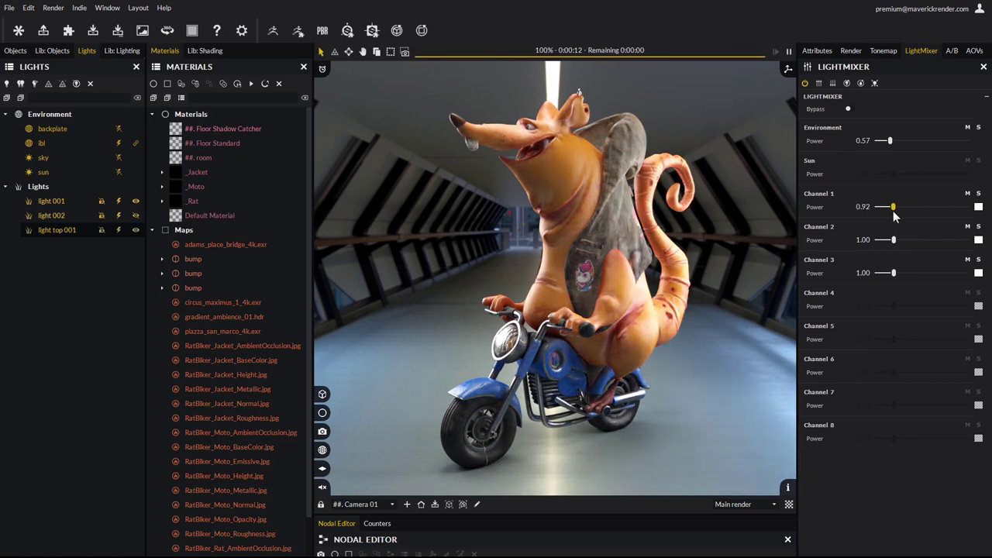
Step: Cool Channel 1's colour temperature to a bluish 9143 K
{"action": "left_click", "coordinate": [978, 207]}
{"action": "left_click", "coordinate": [881, 248]}
{"action": "left_click_drag", "start_coordinate": [881, 248], "coordinate": [897, 242]}
{"action": "left_click", "coordinate": [891, 474]}
Step: Solo Channel 2 and warm its colour temperature to an orange around 2765 K
{"action": "left_click", "coordinate": [978, 226]}
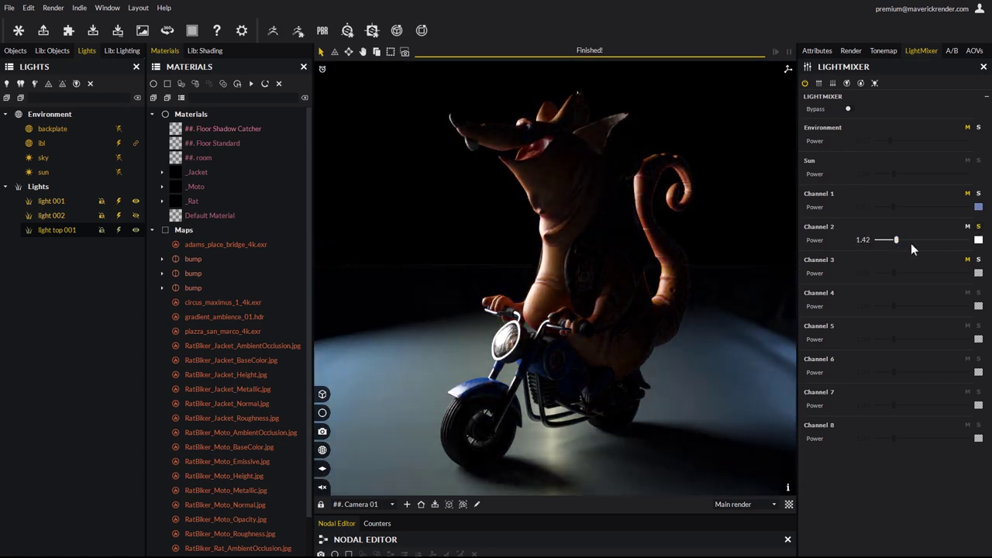
{"action": "left_click", "coordinate": [976, 227]}
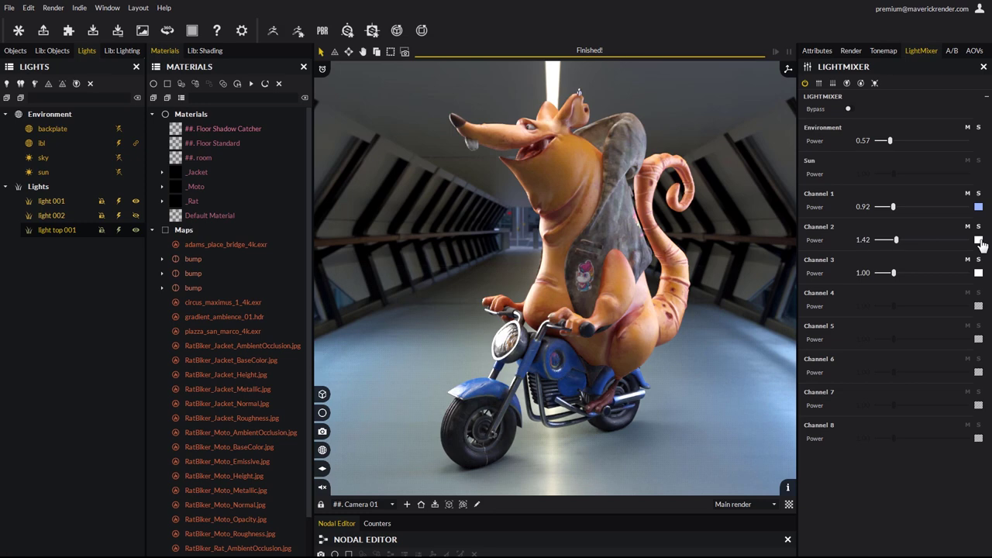
{"action": "left_click", "coordinate": [978, 239]}
{"action": "left_click", "coordinate": [860, 283]}
{"action": "left_click_drag", "start_coordinate": [860, 283], "coordinate": [856, 282]}
{"action": "left_click", "coordinate": [866, 463]}
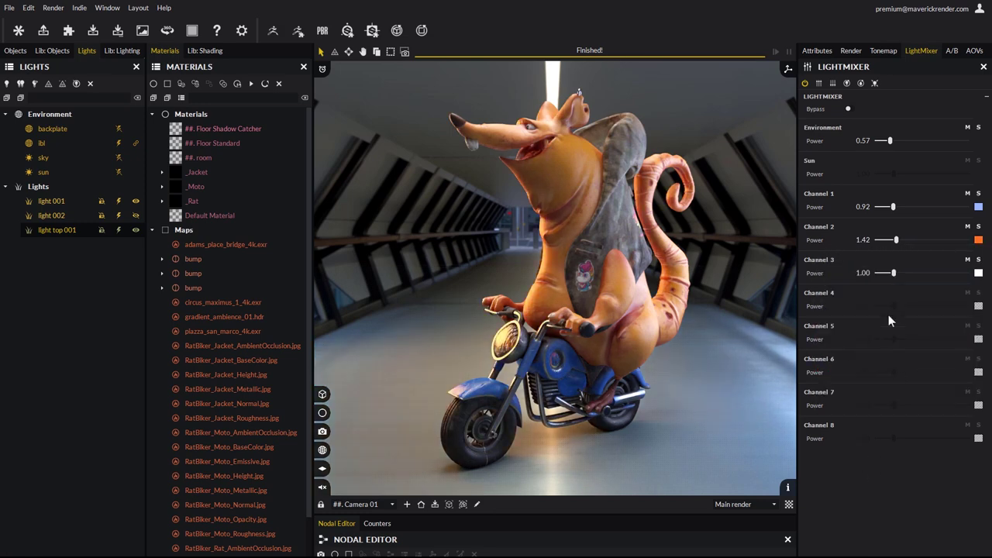
Step: Boost Channel 3 power to 2.50, then consolidate the LightMixer changes into the lights
{"action": "left_click", "coordinate": [977, 259]}
{"action": "left_click_drag", "start_coordinate": [894, 274], "coordinate": [899, 275]}
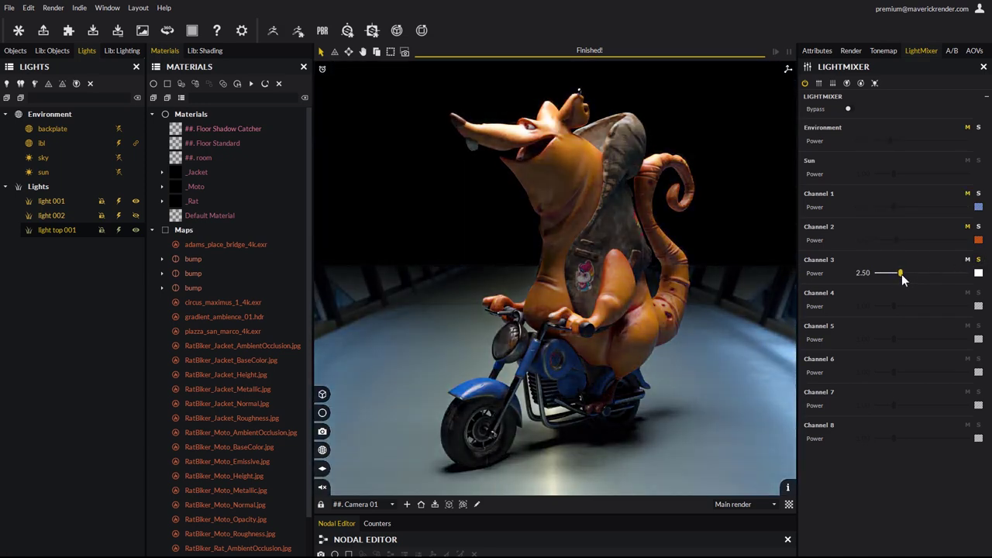
{"action": "left_click", "coordinate": [977, 259]}
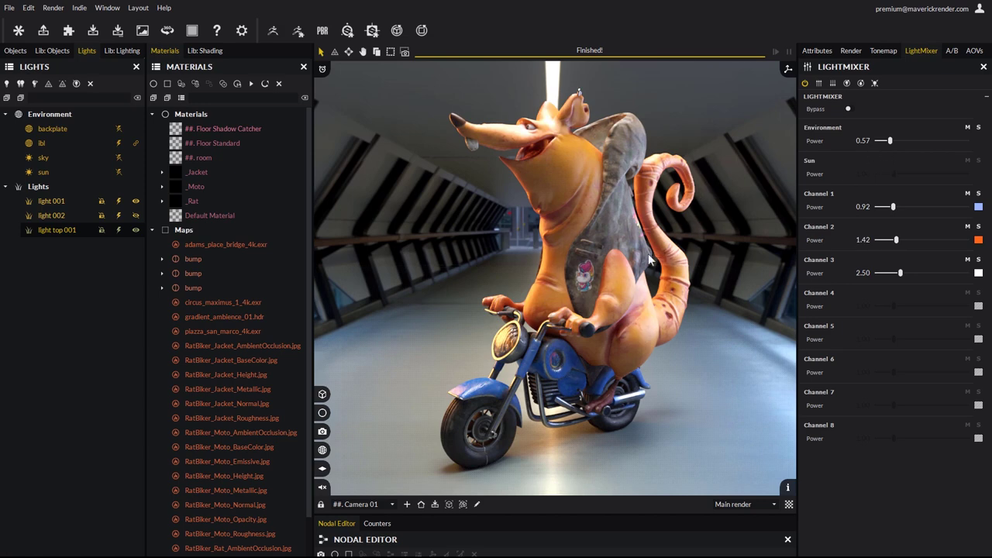
{"action": "left_click", "coordinate": [873, 83]}
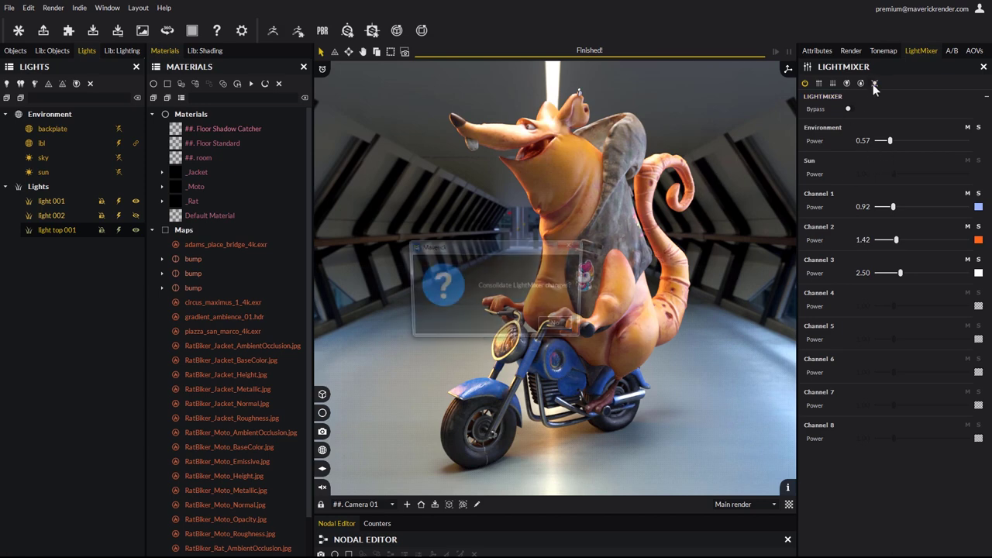
{"action": "left_click", "coordinate": [519, 326]}
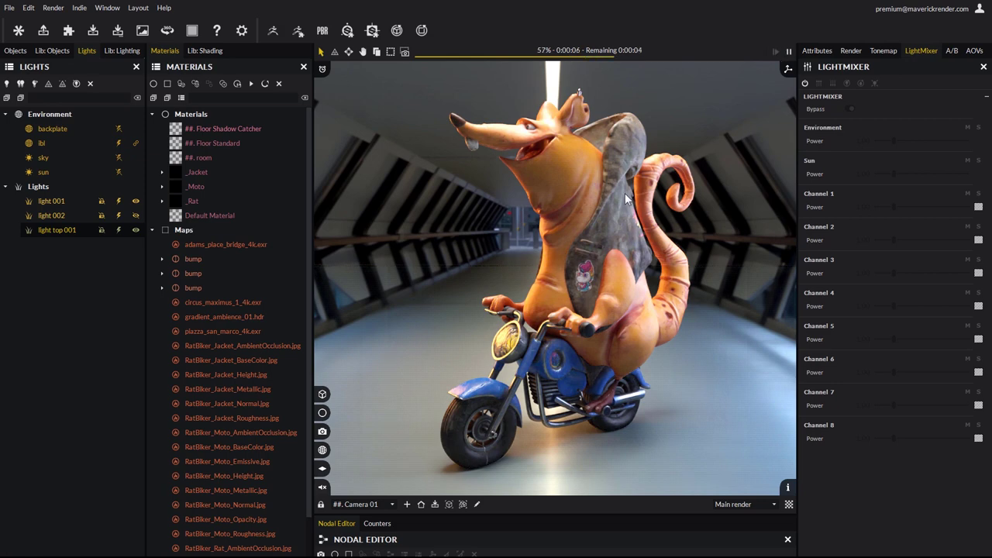
Step: Turn off the global depth of field and show Camera 01's attributes
{"action": "right_click", "coordinate": [583, 186]}
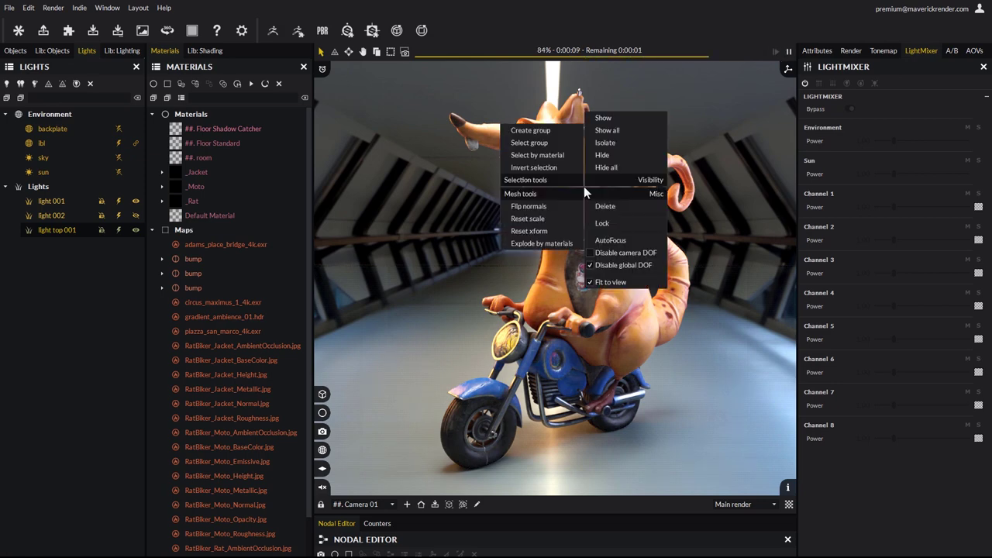
{"action": "left_click", "coordinate": [610, 265]}
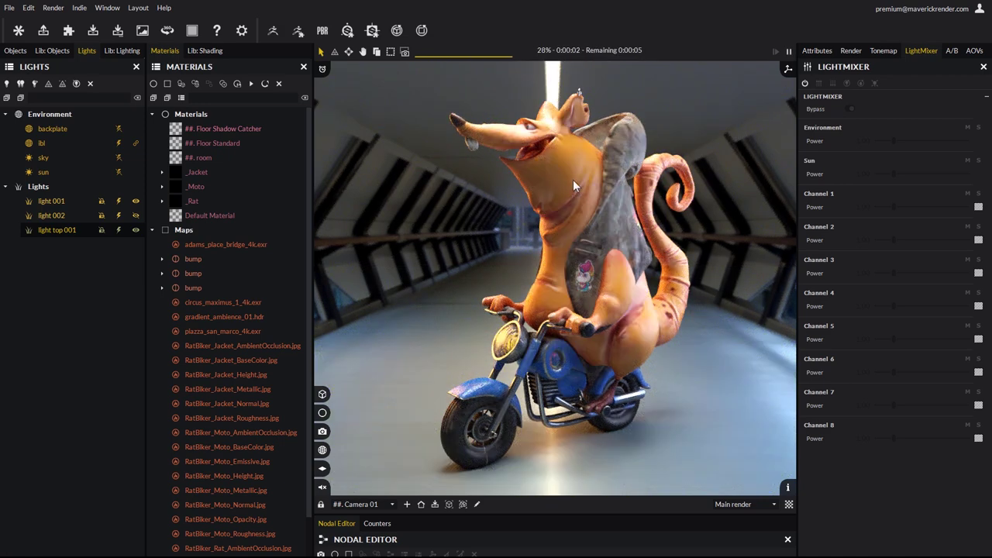
{"action": "left_click", "coordinate": [323, 433]}
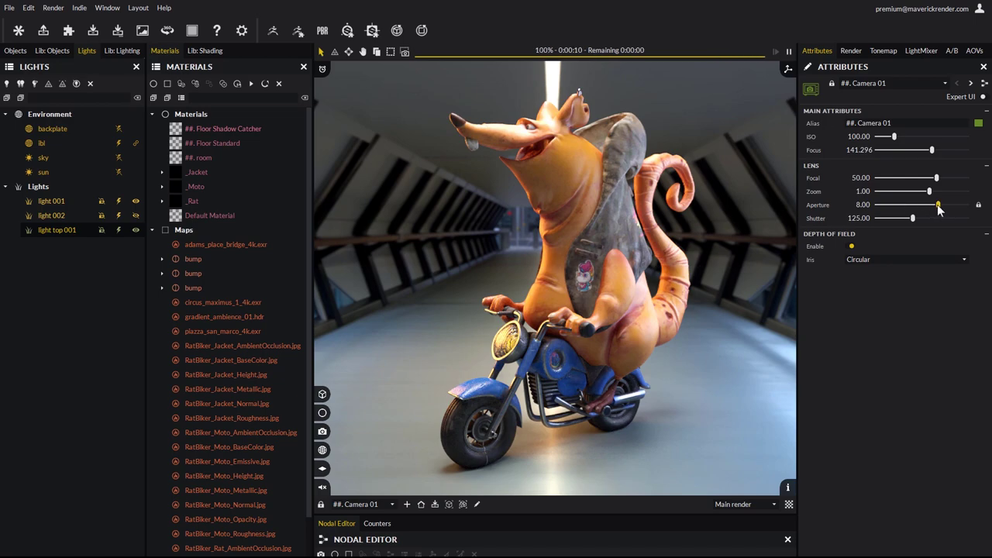
Step: Lower Camera 01's aperture from 8.00 to 1.75, toggling the aperture lock
{"action": "left_click_drag", "start_coordinate": [939, 205], "coordinate": [932, 205]}
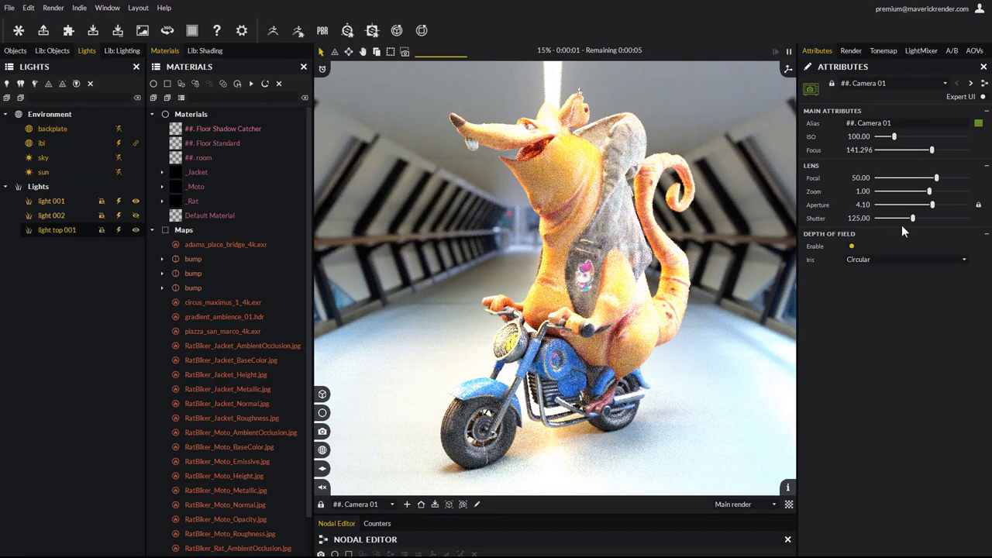
{"action": "left_click", "coordinate": [977, 205]}
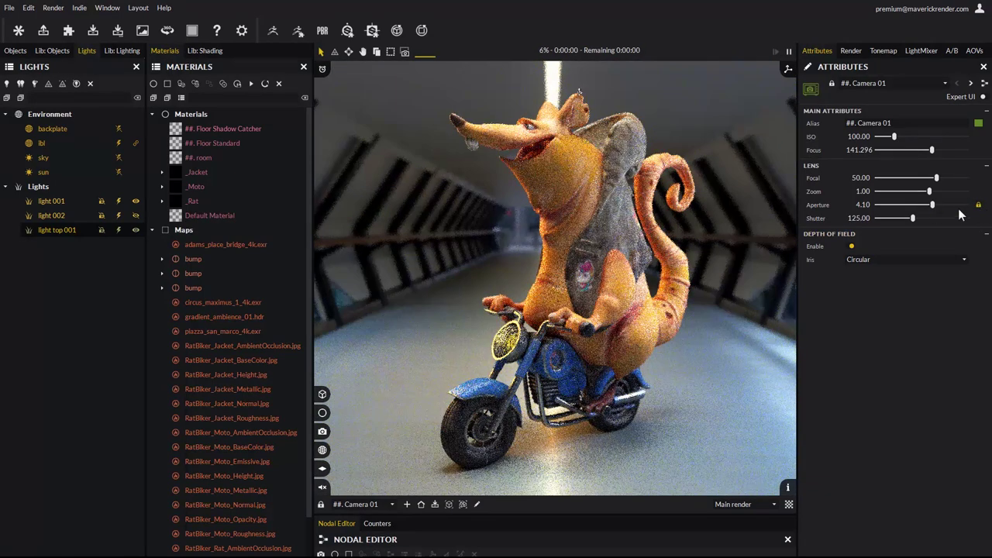
{"action": "left_click_drag", "start_coordinate": [932, 207], "coordinate": [925, 206]}
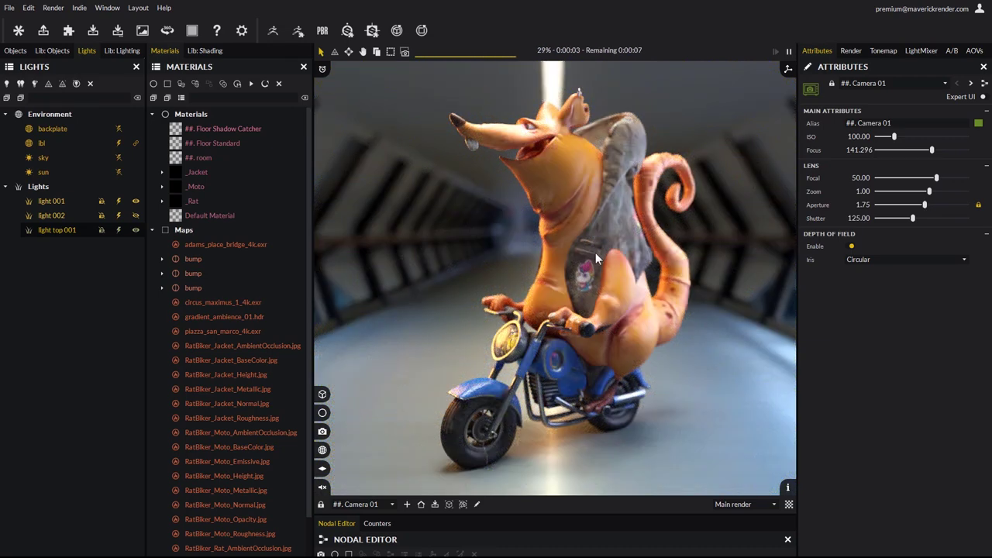
Step: AutoFocus the camera on the rat so Focus reads 165.279
{"action": "right_click", "coordinate": [553, 263]}
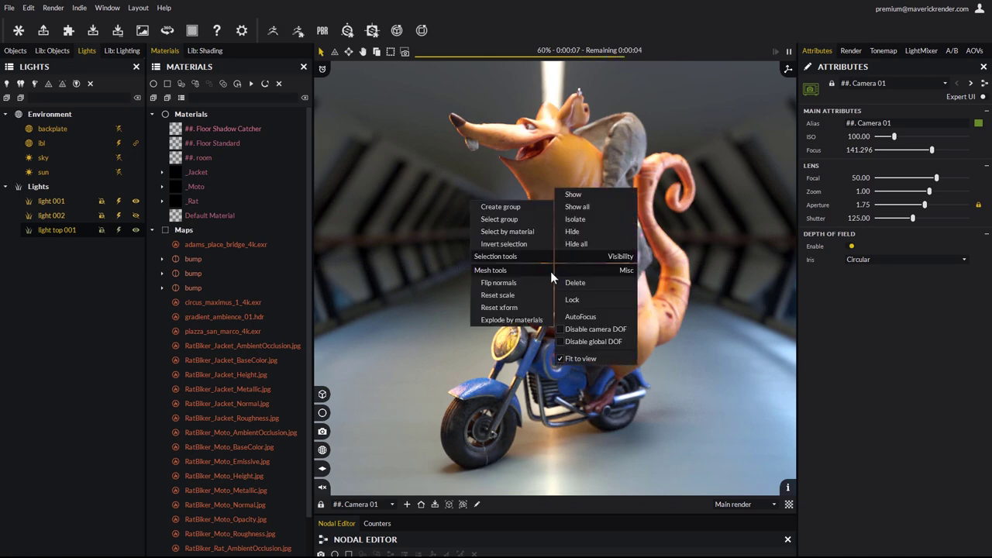
{"action": "left_click", "coordinate": [580, 317]}
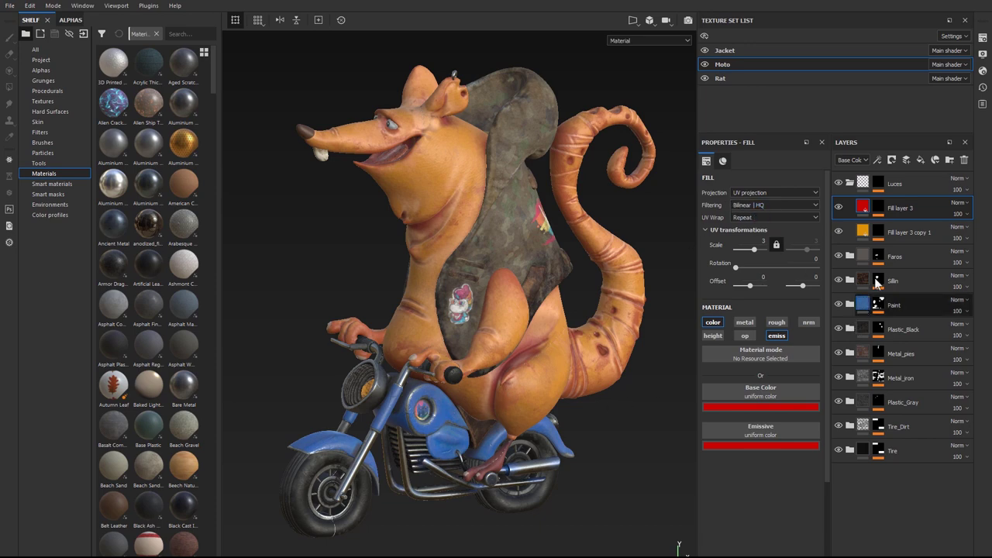
Step: Add Layer 4 to the Moto set below Paint with Passthrough blend mode
{"action": "left_click", "coordinate": [909, 159]}
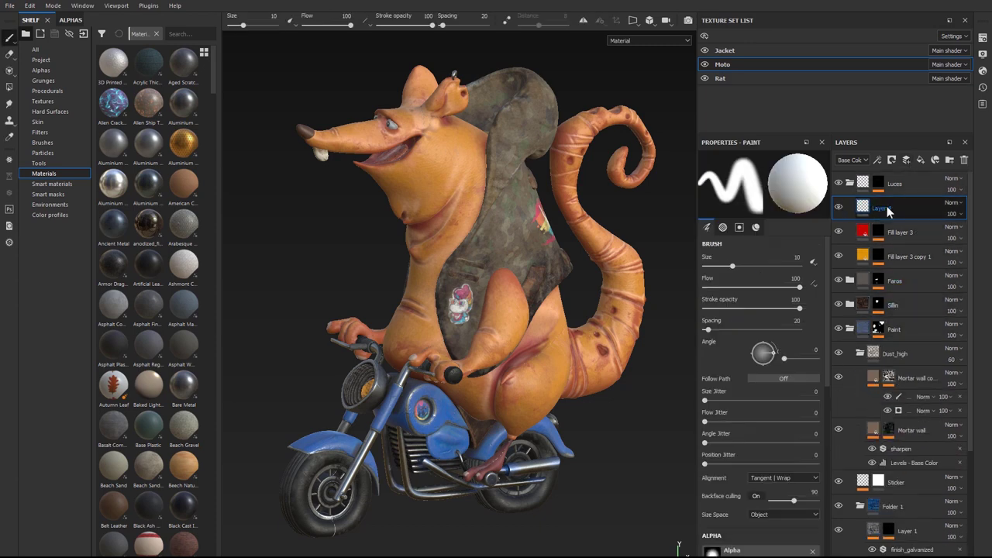
{"action": "left_click_drag", "start_coordinate": [881, 215], "coordinate": [897, 342]}
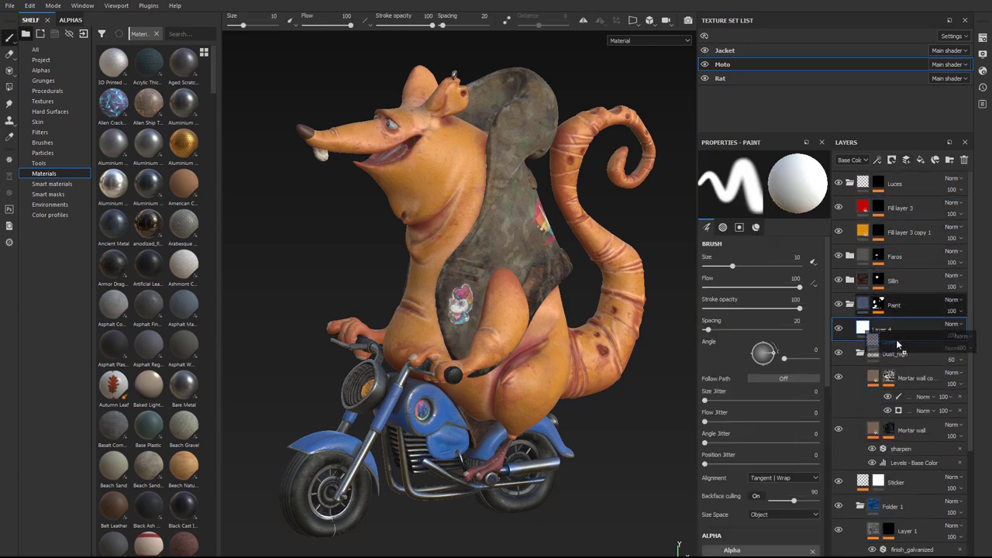
{"action": "left_click", "coordinate": [951, 329]}
{"action": "left_click", "coordinate": [949, 27]}
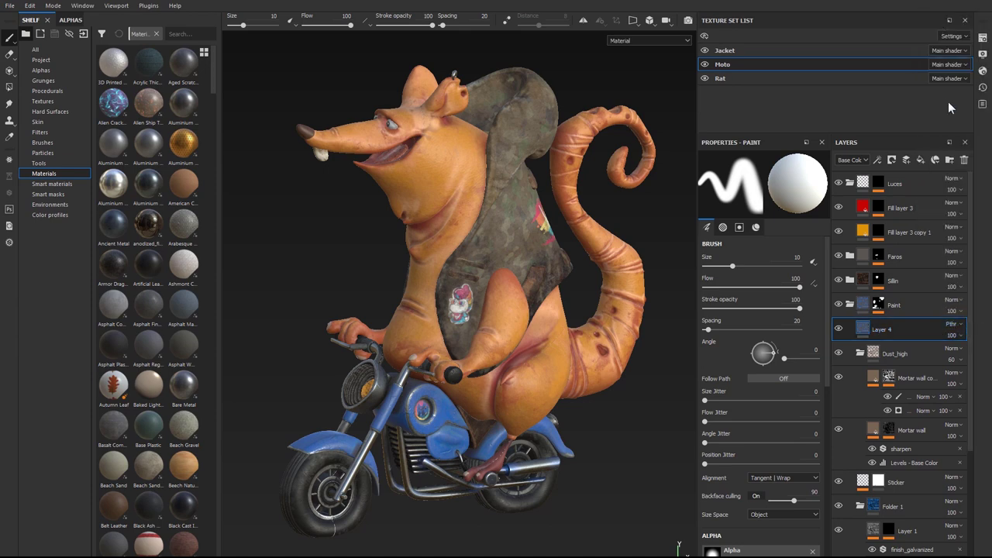
Step: Add an HSL Perceptive filter to Layer 4 with hue 0.16, turning the bike pink
{"action": "left_click", "coordinate": [879, 160]}
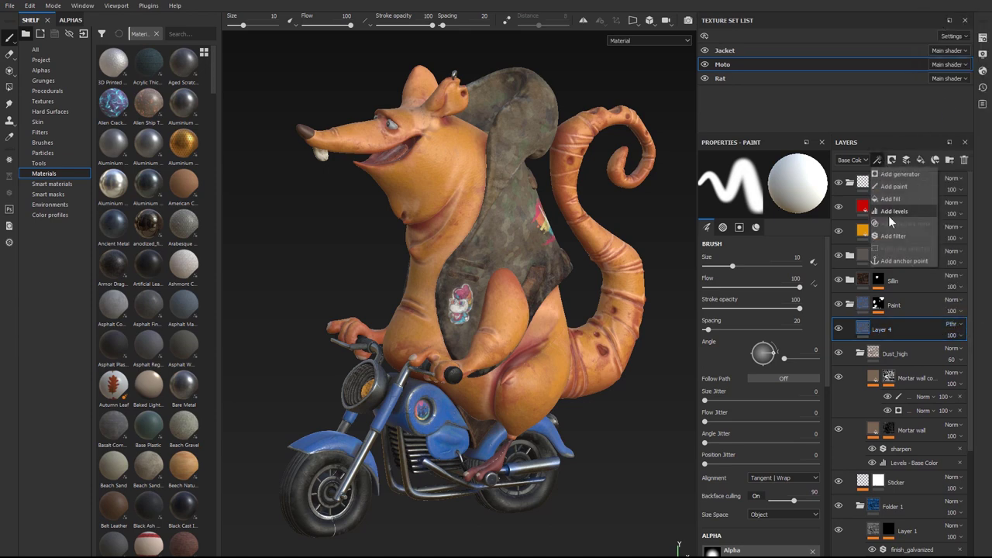
{"action": "left_click", "coordinate": [891, 236]}
{"action": "left_click", "coordinate": [765, 206]}
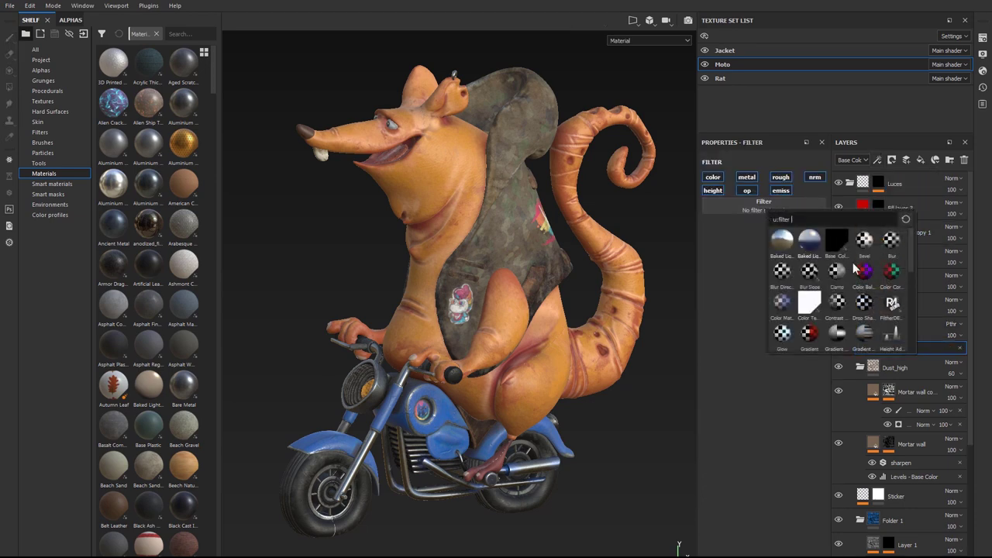
{"action": "left_click_drag", "start_coordinate": [910, 252], "coordinate": [909, 277]}
{"action": "left_click", "coordinate": [812, 335]}
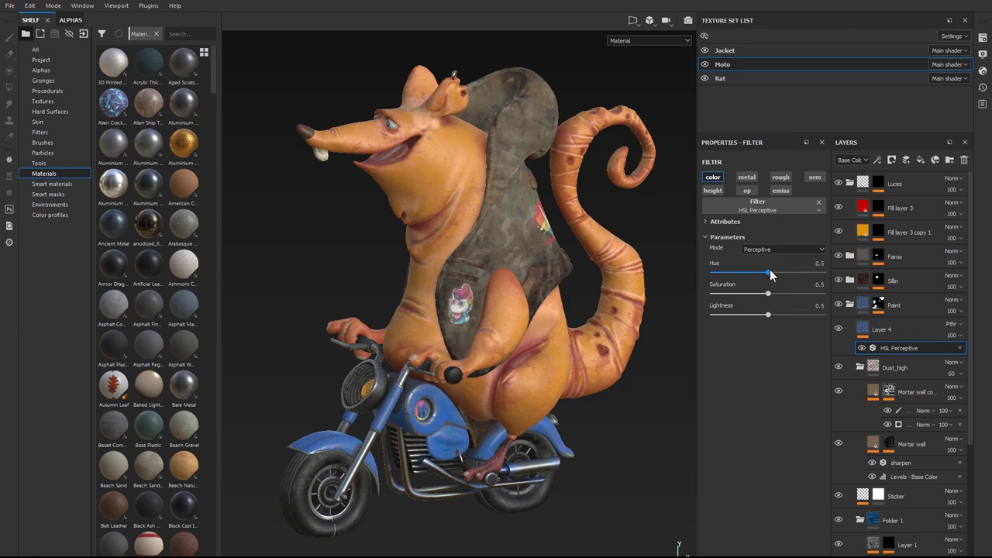
{"action": "left_click_drag", "start_coordinate": [767, 272], "coordinate": [732, 281]}
Step: Select the Rat texture set and add Layer 1 with Passthrough blend mode
{"action": "double_click", "coordinate": [722, 78]}
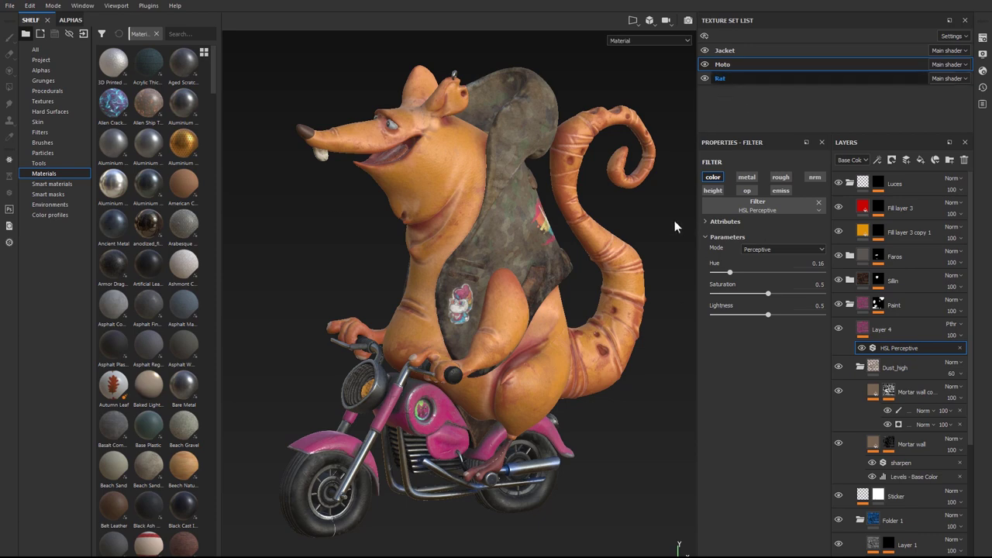
{"action": "key", "text": "Return"}
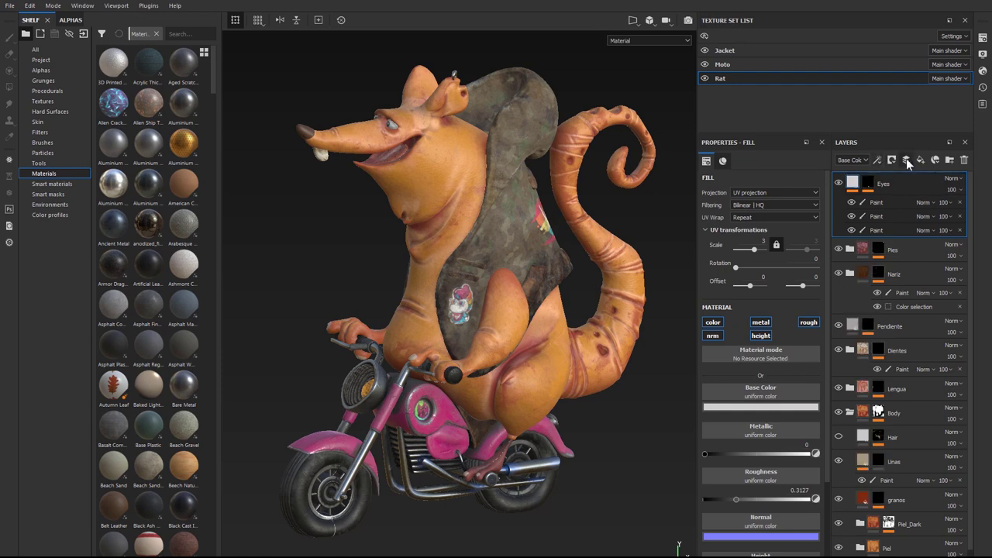
{"action": "left_click", "coordinate": [905, 158]}
{"action": "left_click", "coordinate": [951, 179]}
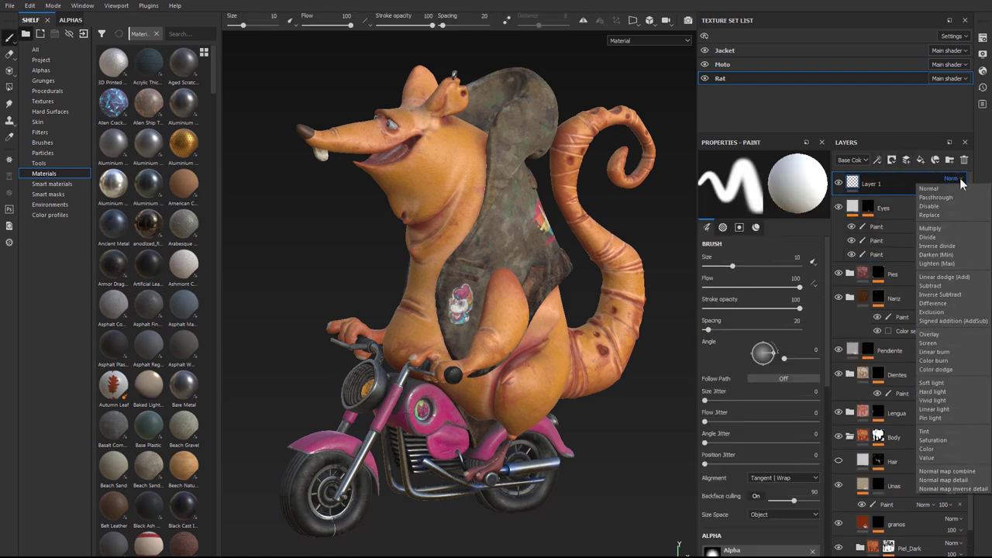
{"action": "left_click", "coordinate": [944, 197]}
Step: Add an HSL Perceptive filter to Layer 1 with hue 0.54 and saturation 0.37
{"action": "left_click", "coordinate": [876, 160]}
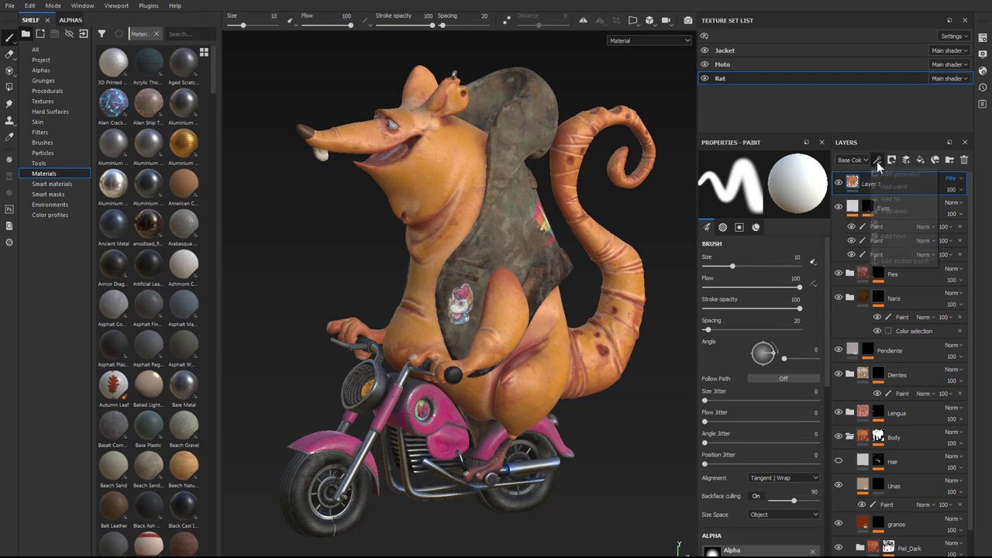
{"action": "left_click", "coordinate": [892, 234]}
{"action": "left_click", "coordinate": [762, 195]}
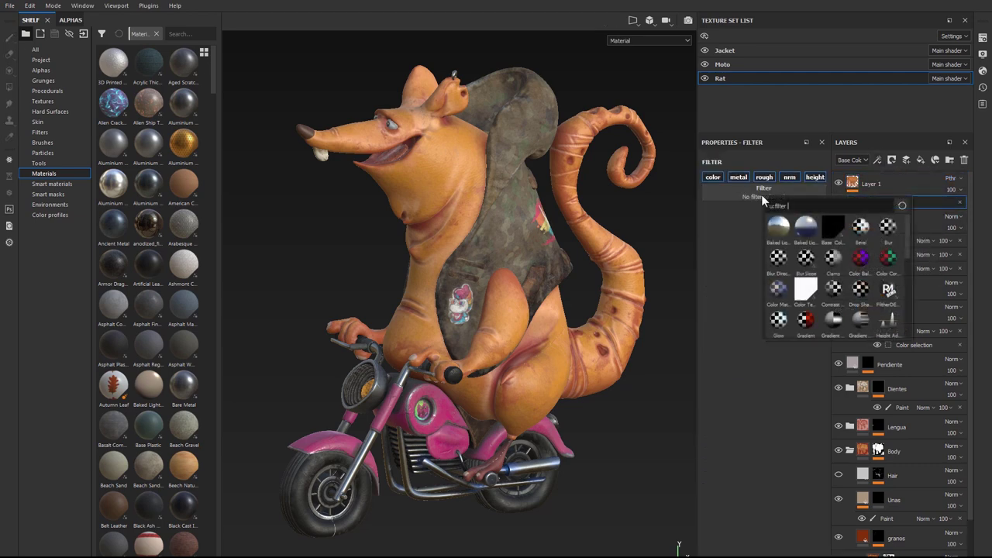
{"action": "scroll", "coordinate": [905, 260], "scroll_direction": "down", "scroll_amount": 4}
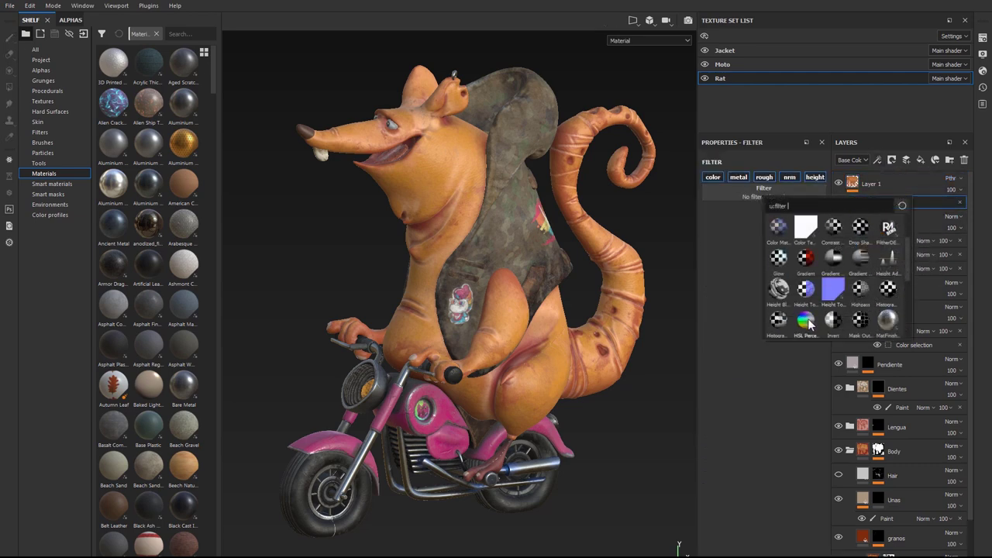
{"action": "left_click", "coordinate": [832, 287]}
{"action": "left_click_drag", "start_coordinate": [768, 260], "coordinate": [776, 260]}
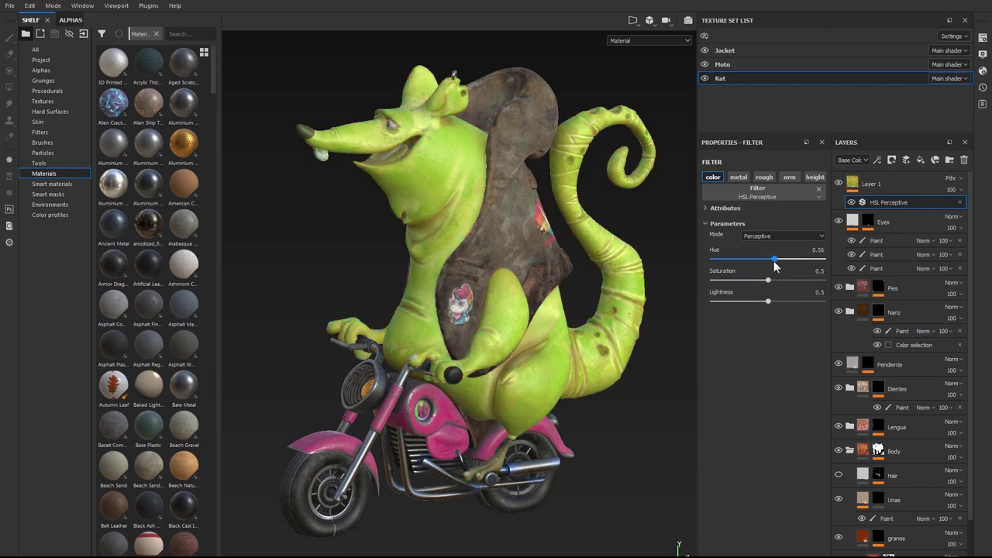
{"action": "mouse_move", "coordinate": [768, 281]}
{"action": "left_mouse_down"}
{"action": "mouse_move", "coordinate": [749, 285]}
{"action": "mouse_move", "coordinate": [773, 266]}
{"action": "left_mouse_up"}
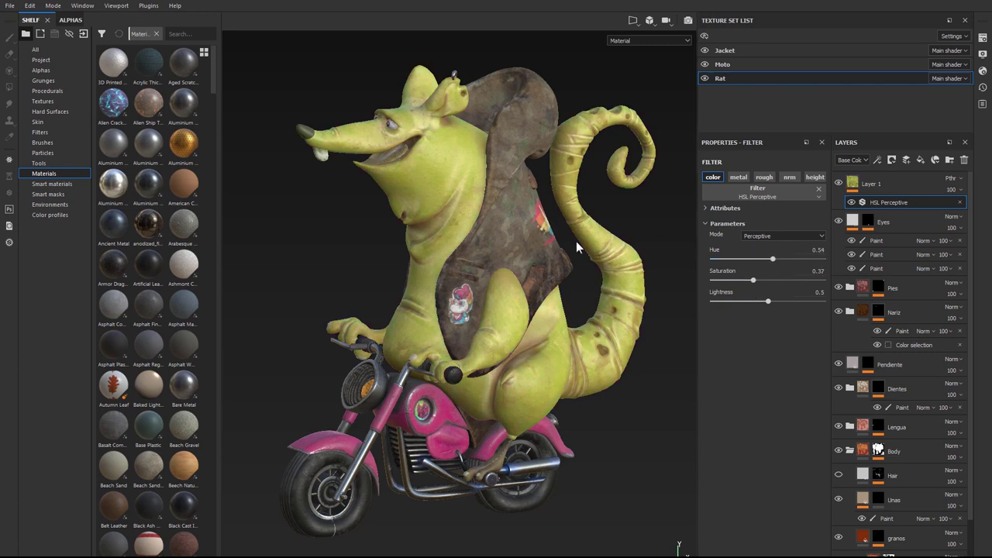
{"action": "left_click_drag", "start_coordinate": [542, 217], "coordinate": [591, 167], "text": "alt"}
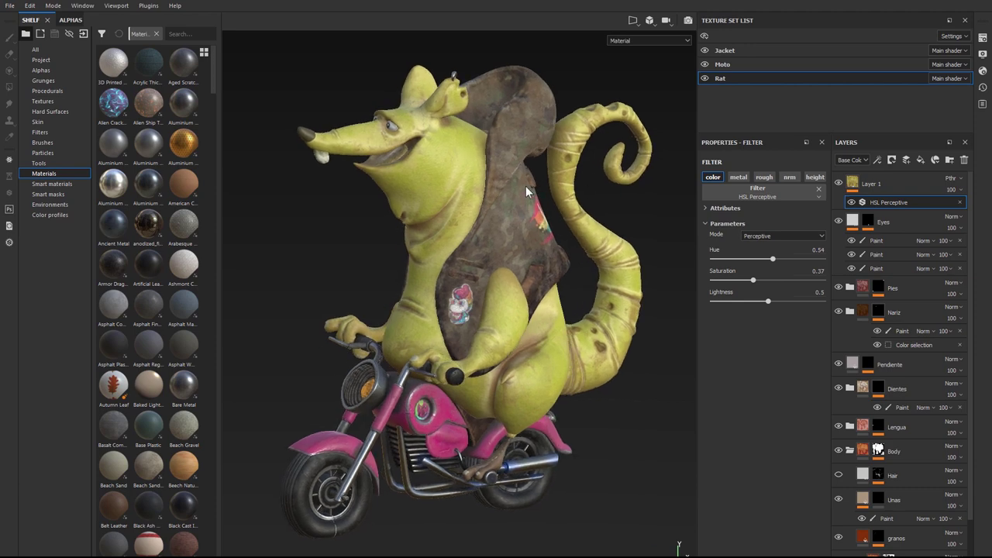
Step: Export textures with the Maverick configuration for Moto and Rat only, excluding Jacket
{"action": "left_click", "coordinate": [10, 6]}
{"action": "left_click", "coordinate": [39, 188]}
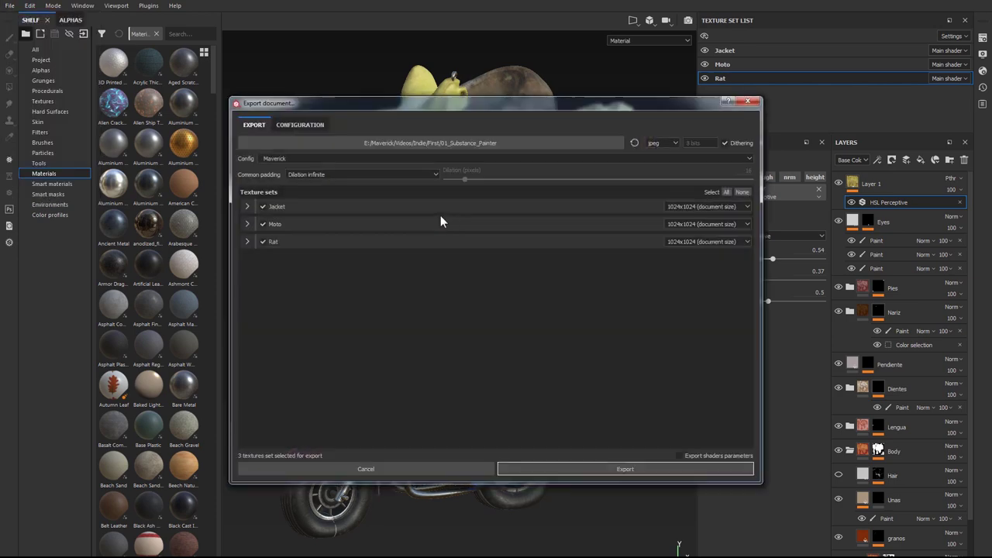
{"action": "left_click", "coordinate": [262, 207]}
{"action": "left_click", "coordinate": [601, 474]}
{"action": "left_click", "coordinate": [626, 468]}
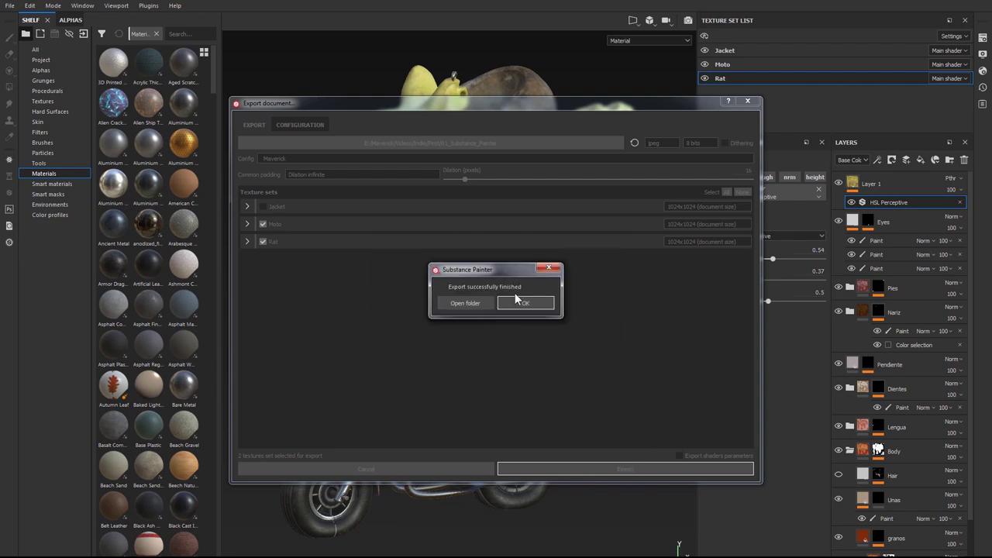
{"action": "left_click", "coordinate": [532, 304]}
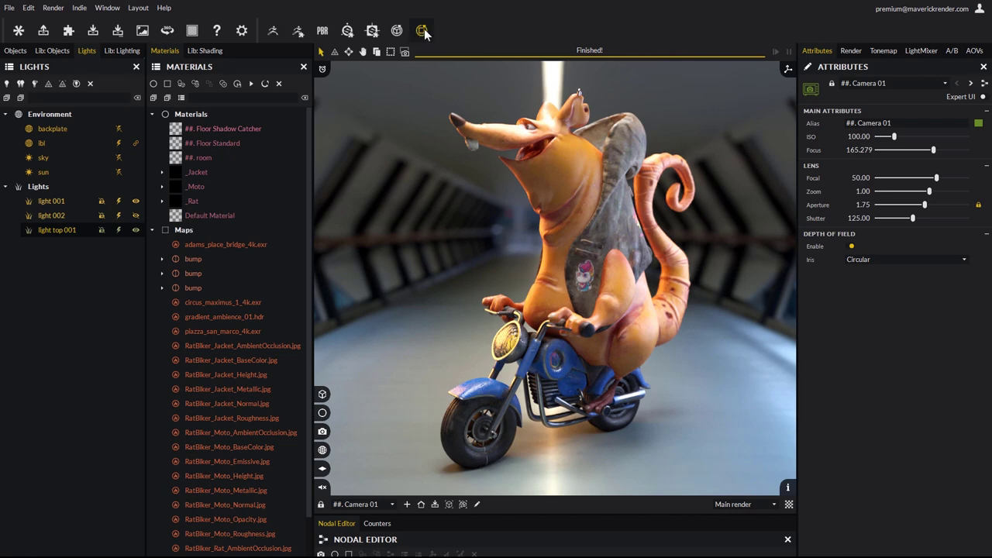
Step: Reload the updated Substance Painter texture maps into the rat-biker scene and let the render refine
{"action": "left_click", "coordinate": [422, 31]}
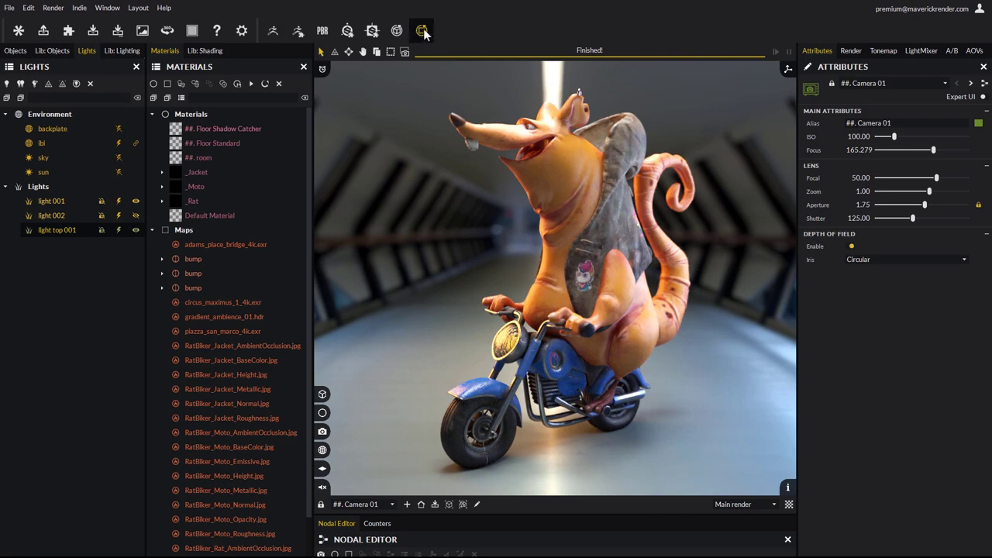